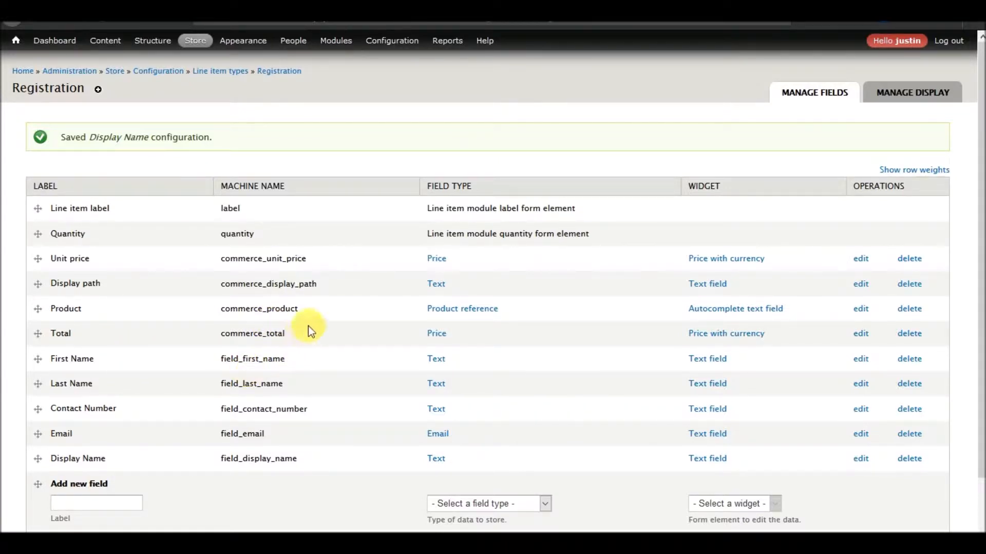
# Open Store > Products > Product types in a new browser tab and view it
pyautogui.moveTo(200, 45)
pyautogui.moveTo(200, 89)
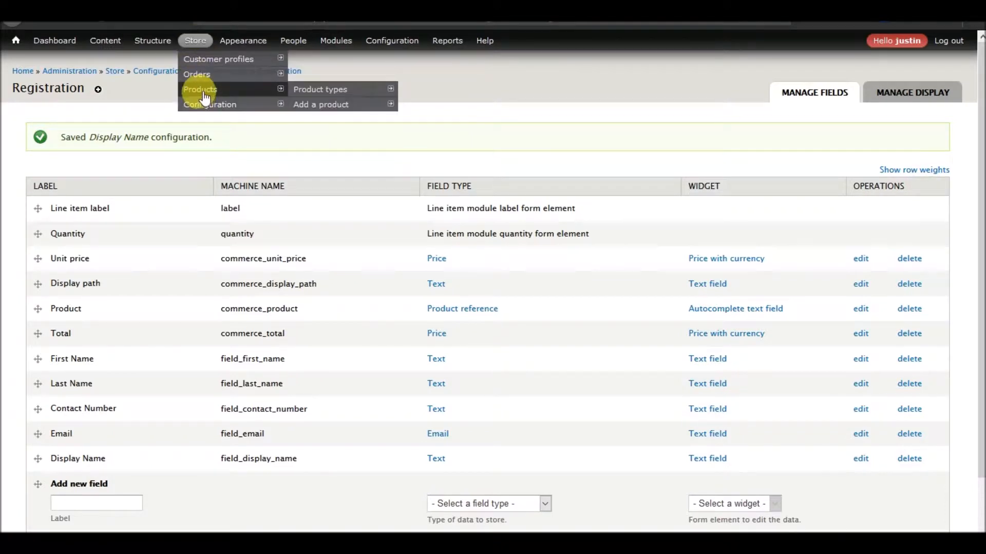
pyautogui.moveTo(323, 89)
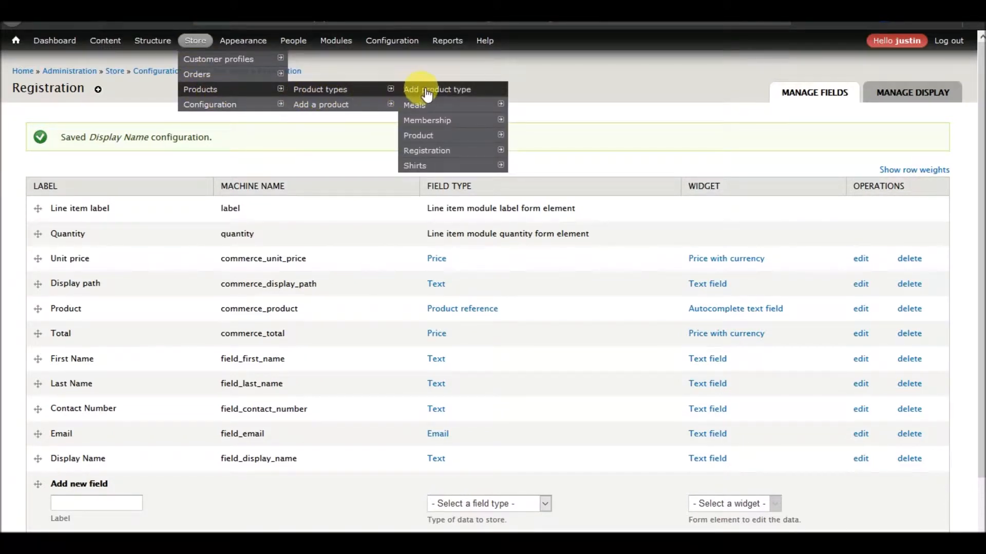
pyautogui.moveTo(425, 124)
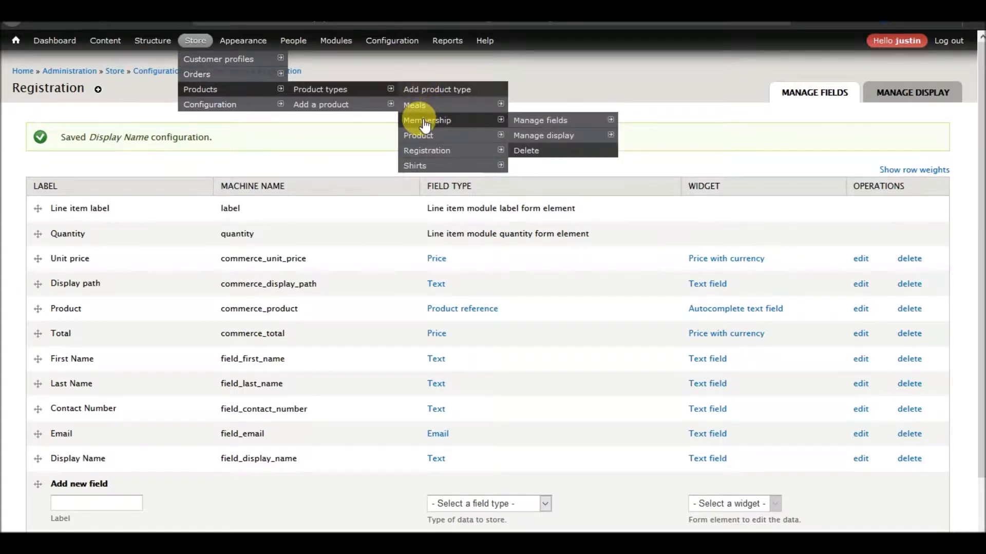
pyautogui.rightClick(326, 90)
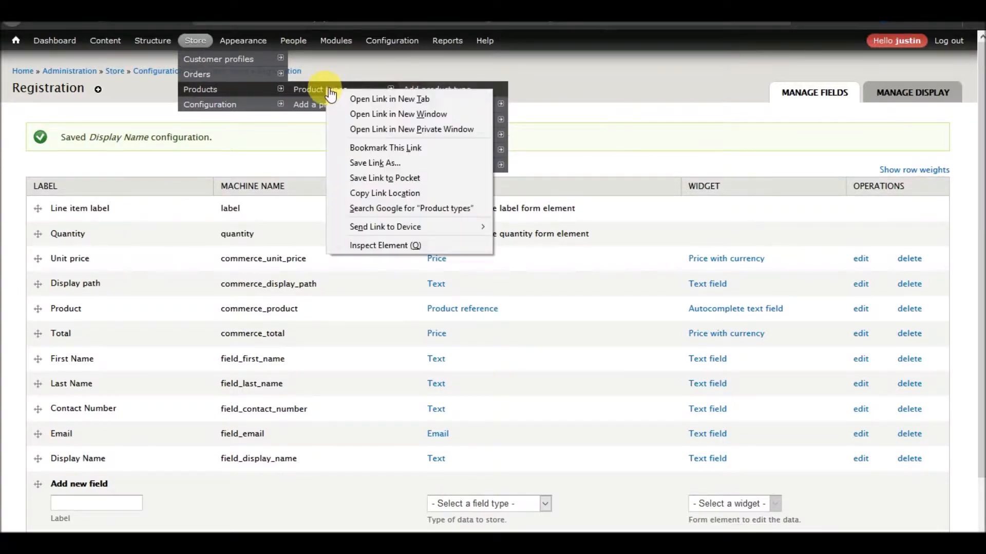
pyautogui.click(360, 96)
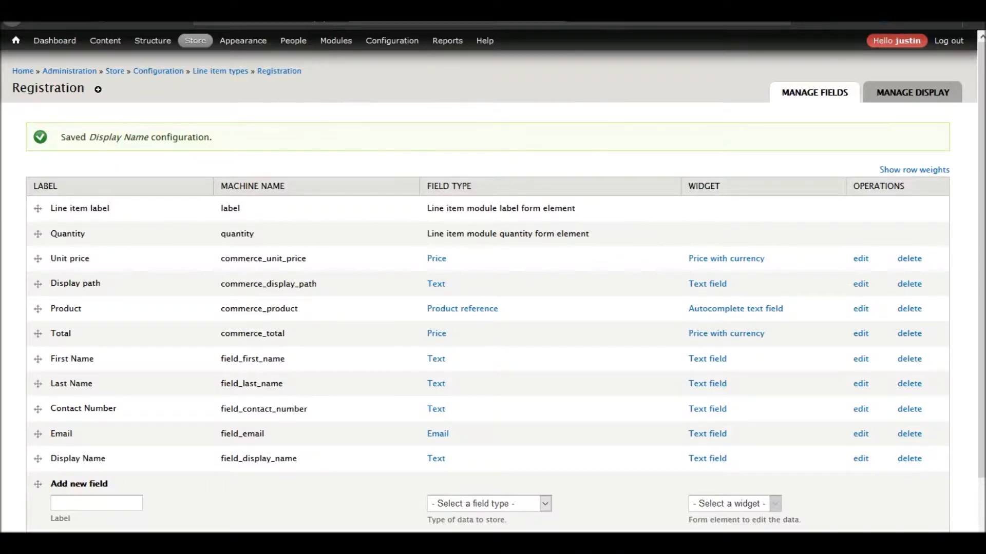
pyautogui.scroll(-2, 211, 314)
pyautogui.scroll(2, 174, 217)
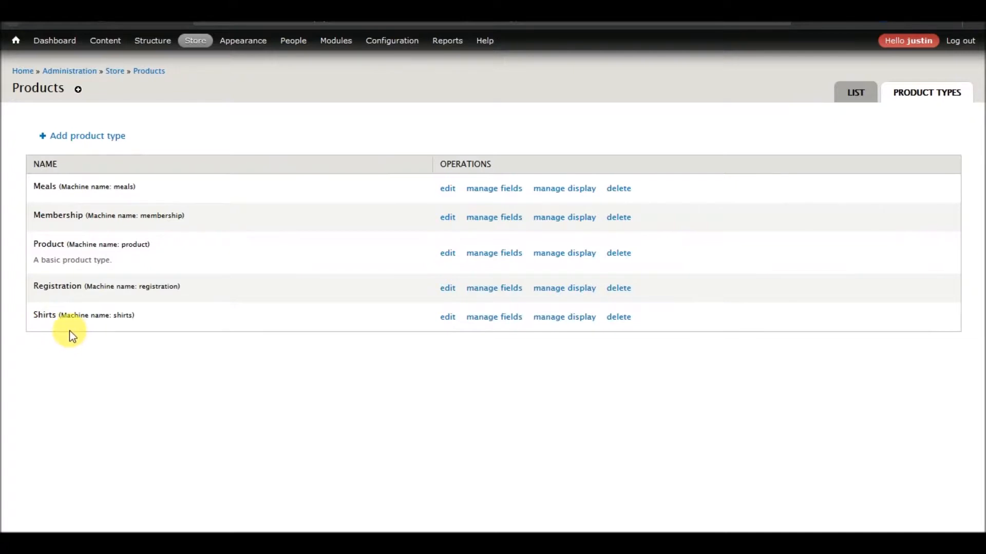
# Go to the Shirts product type's Manage fields page and start a new field label
pyautogui.click(502, 320)
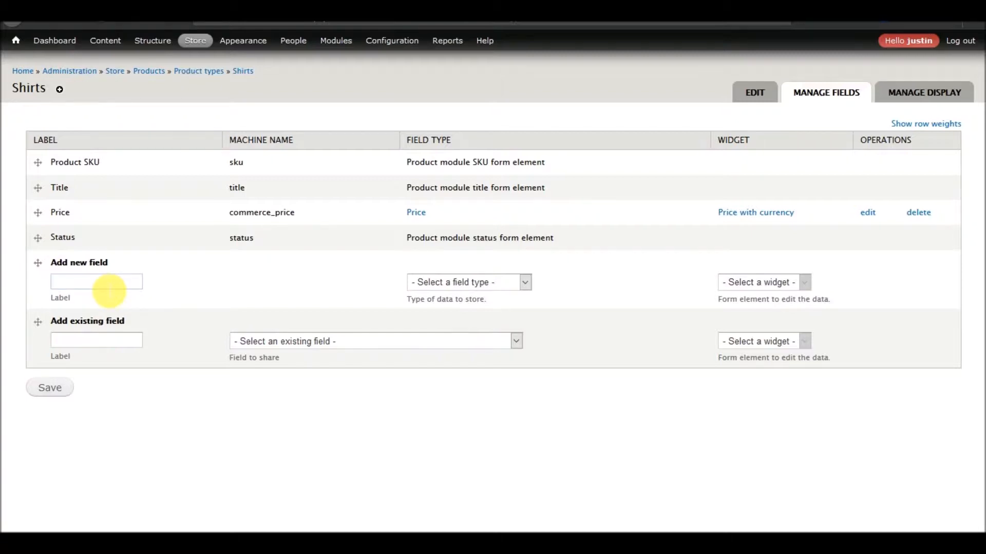
pyautogui.click(109, 287)
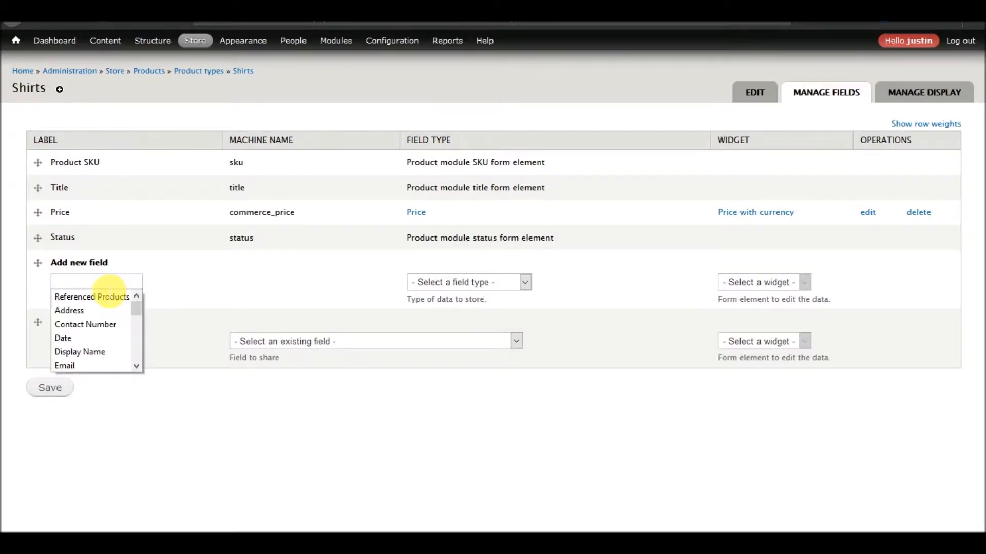
pyautogui.click(242, 268)
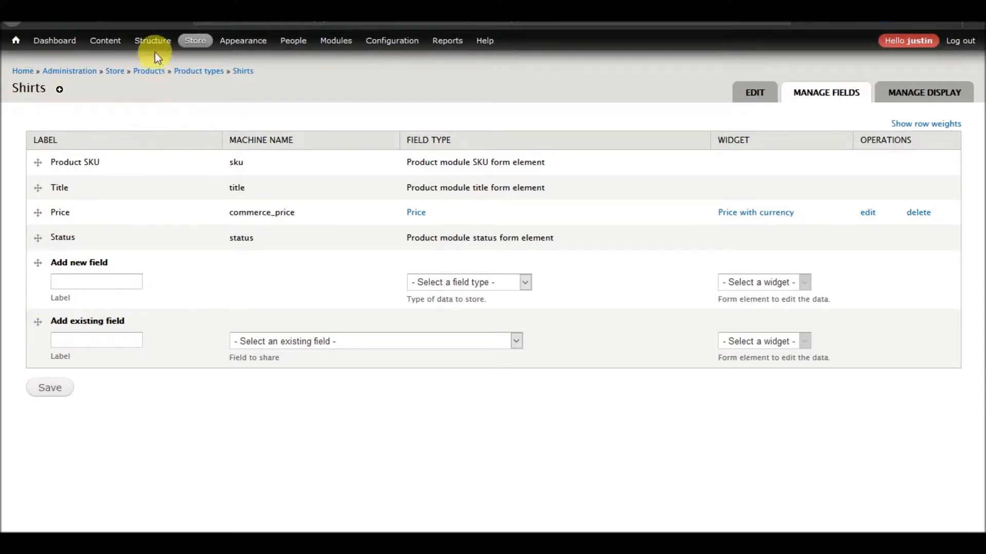
# Add a taxonomy vocabulary named 'Shirt Color' under Structure > Taxonomy
pyautogui.moveTo(153, 42)
pyautogui.moveTo(163, 200)
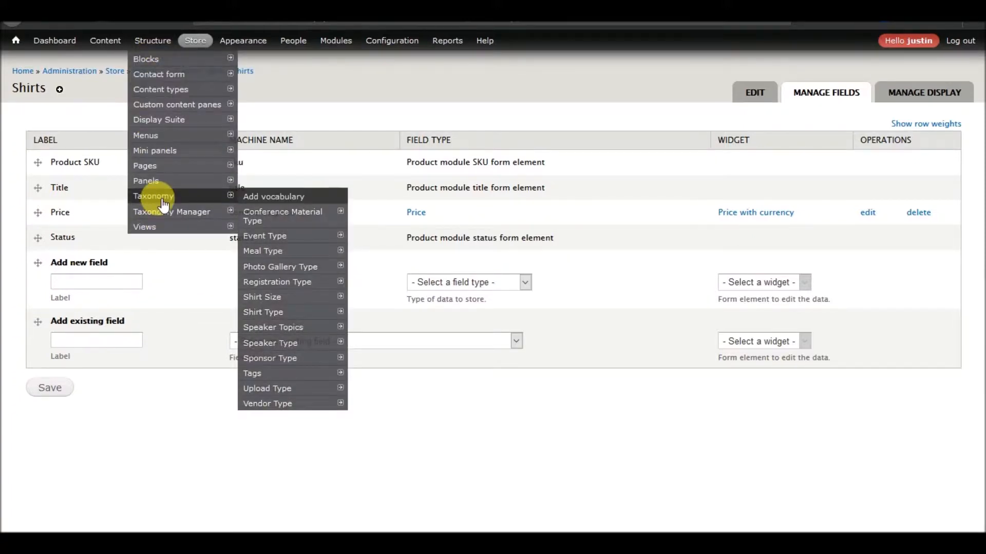
pyautogui.moveTo(281, 317)
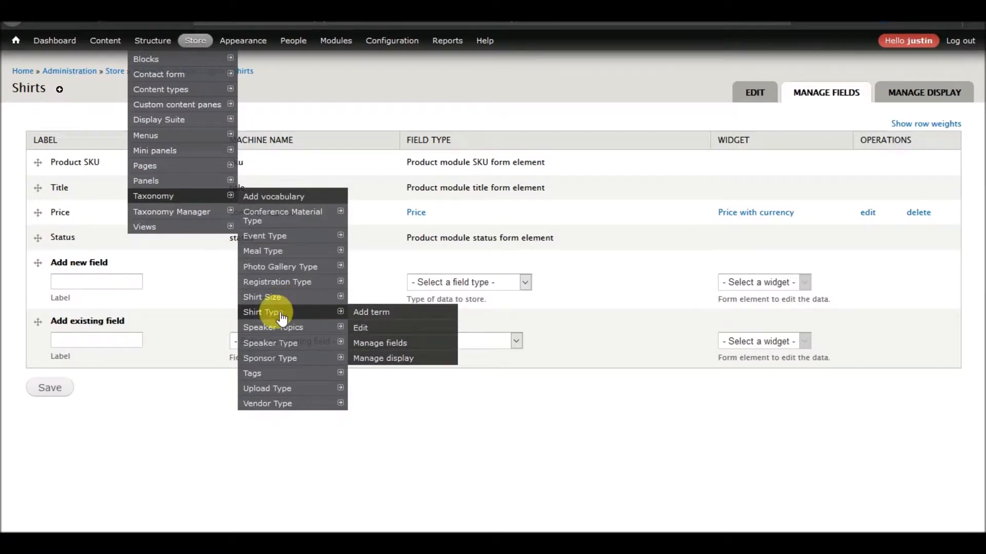
pyautogui.click(280, 195)
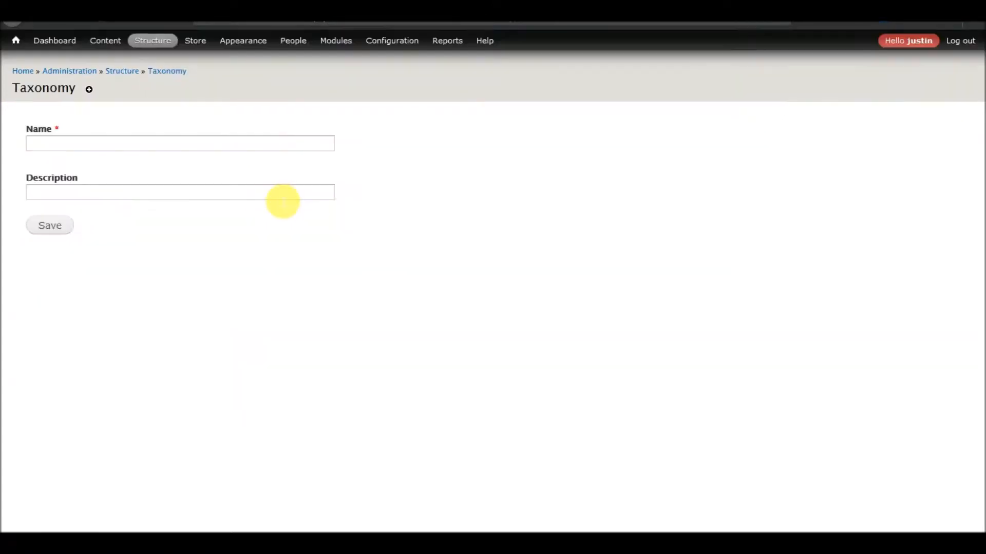
pyautogui.click(291, 150)
pyautogui.write('Shirt Color')
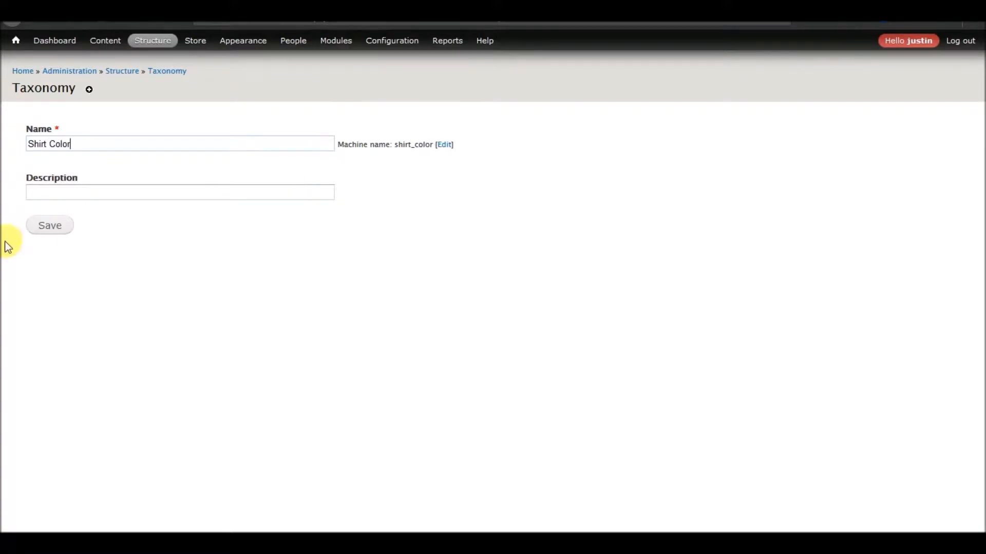
pyautogui.click(57, 229)
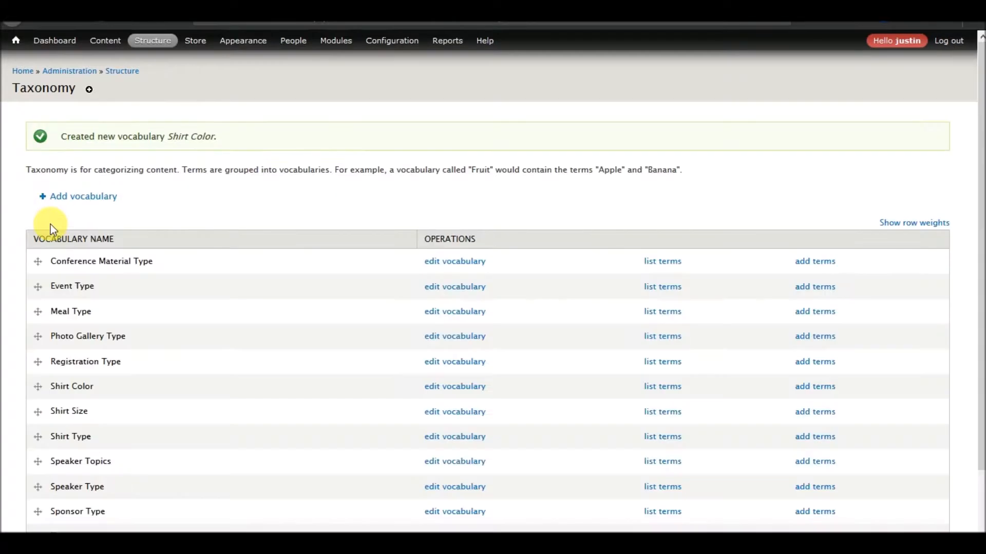
pyautogui.moveTo(152, 40)
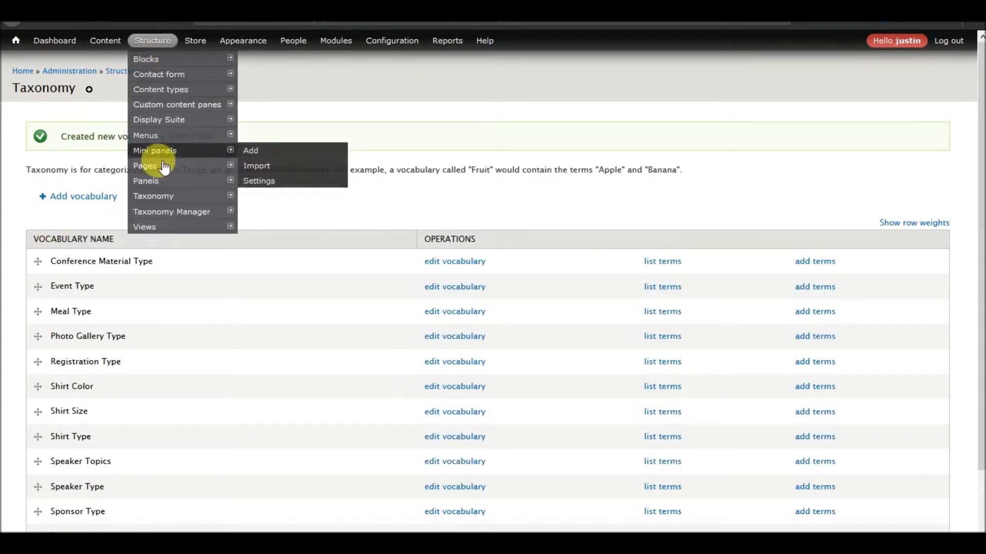
pyautogui.moveTo(163, 220)
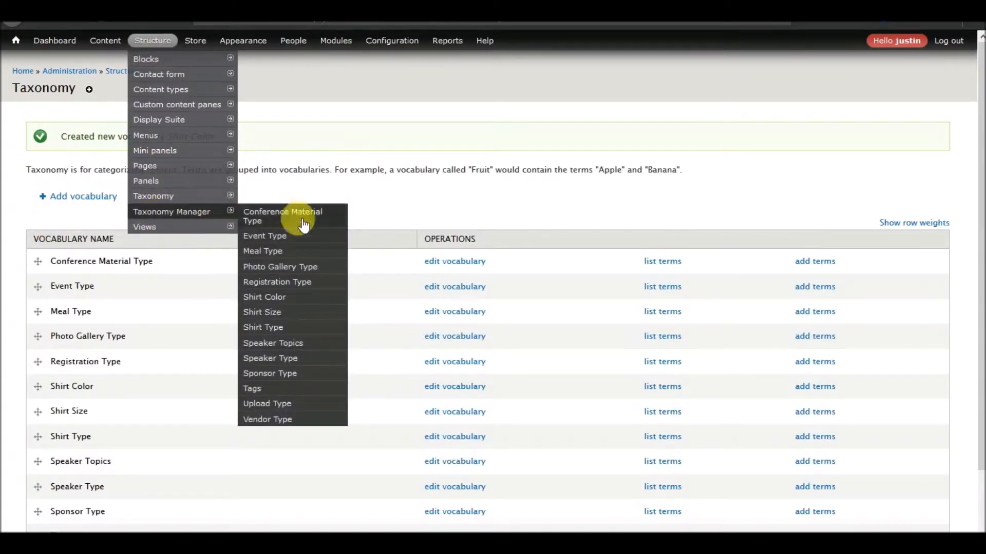
# Add the terms Blue, Red, Green, Orange, Purple, Yellow and Awesome to the Shirt Color vocabulary
pyautogui.click(273, 304)
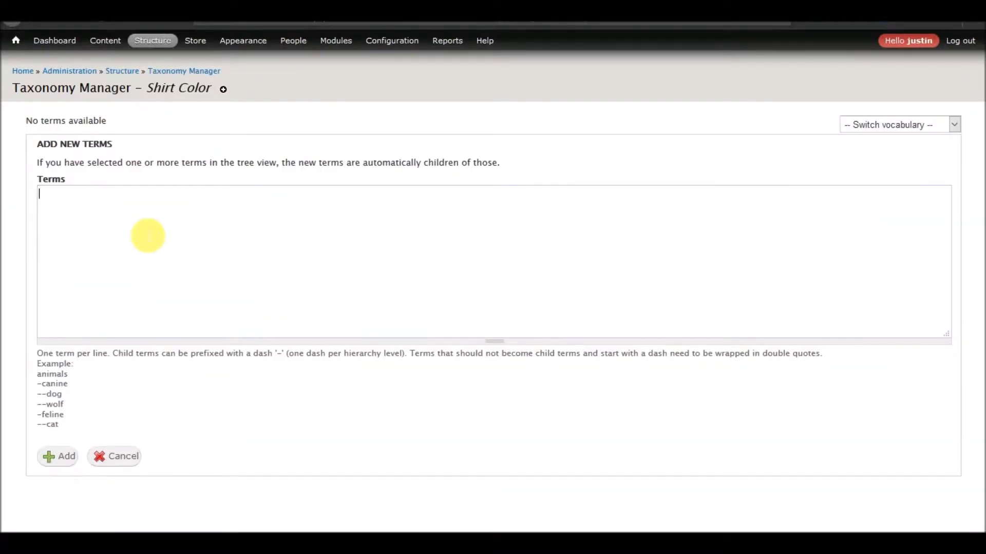
pyautogui.write('Blue')
pyautogui.press('Return')
pyautogui.write('Red')
pyautogui.press('Return')
pyautogui.write('Green')
pyautogui.press('Return')
pyautogui.write('Orange')
pyautogui.press('Return')
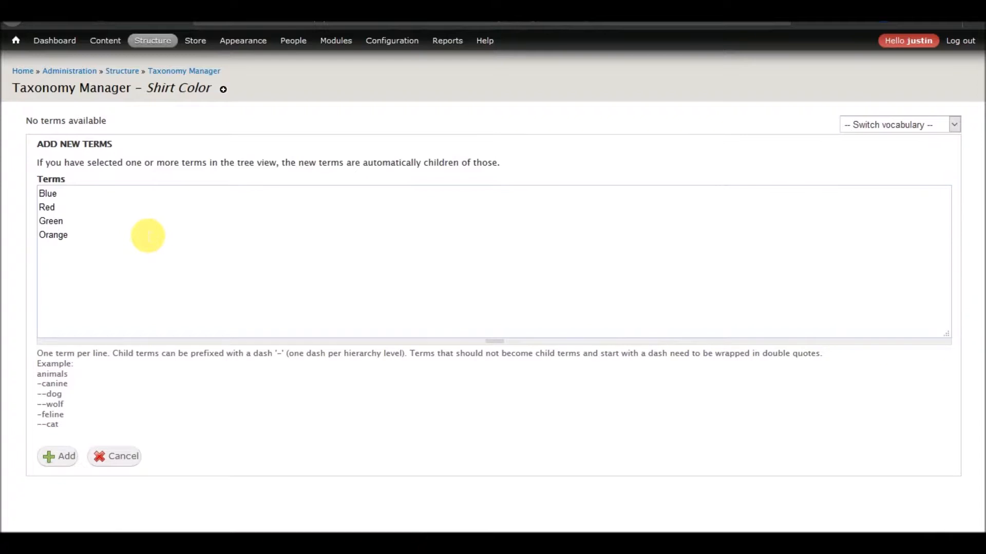
pyautogui.write('Purple')
pyautogui.press('Return')
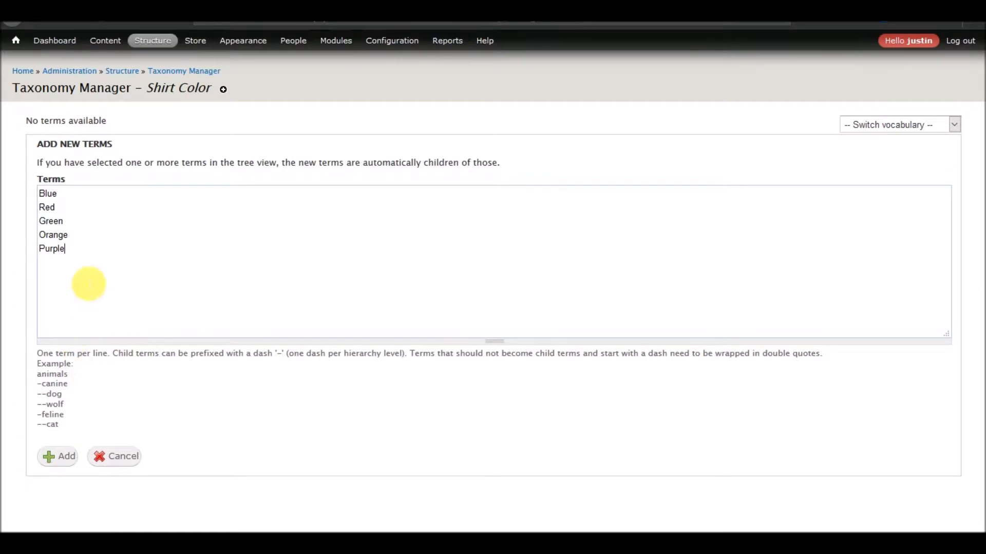
pyautogui.write('Yellow')
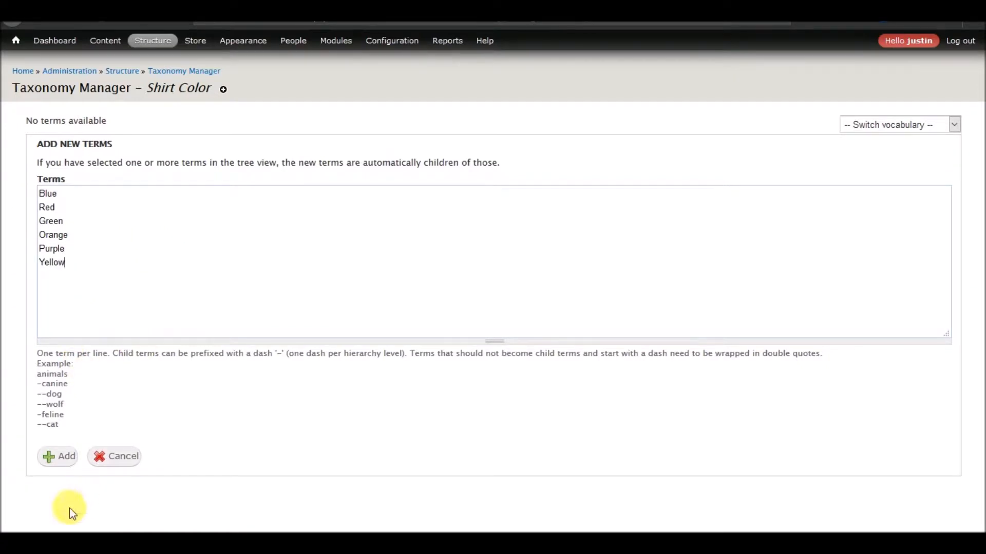
pyautogui.press('Return')
pyautogui.write('Awesome')
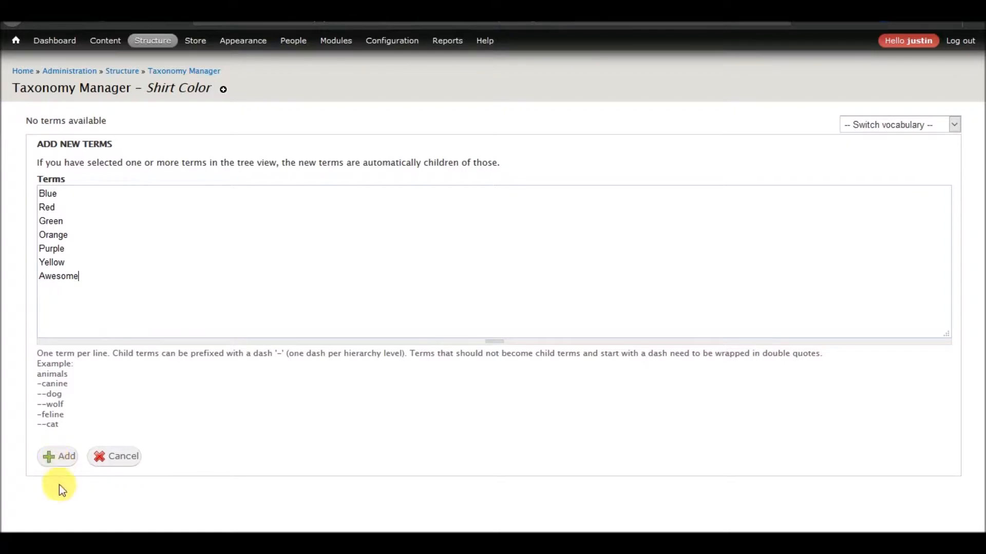
pyautogui.click(60, 461)
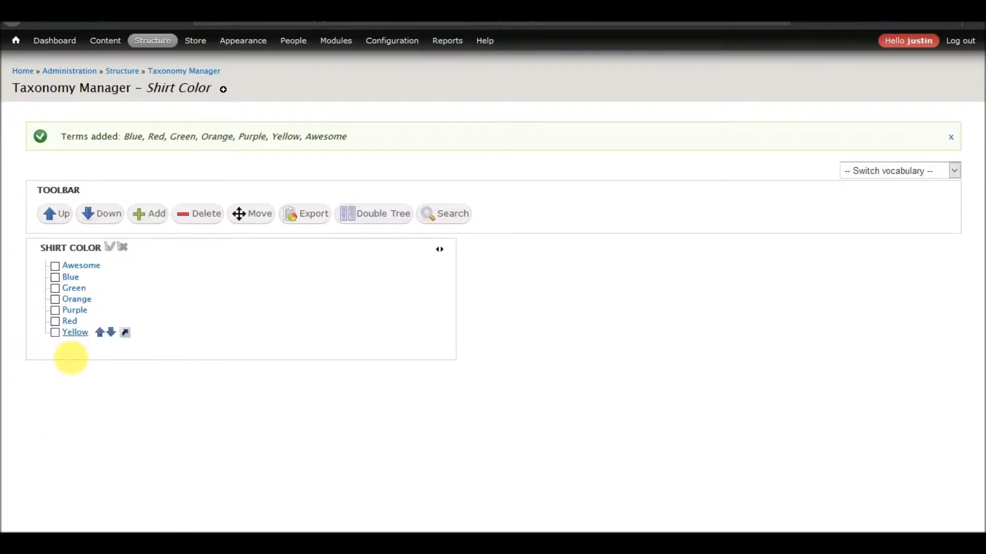
pyautogui.moveTo(152, 42)
pyautogui.moveTo(153, 92)
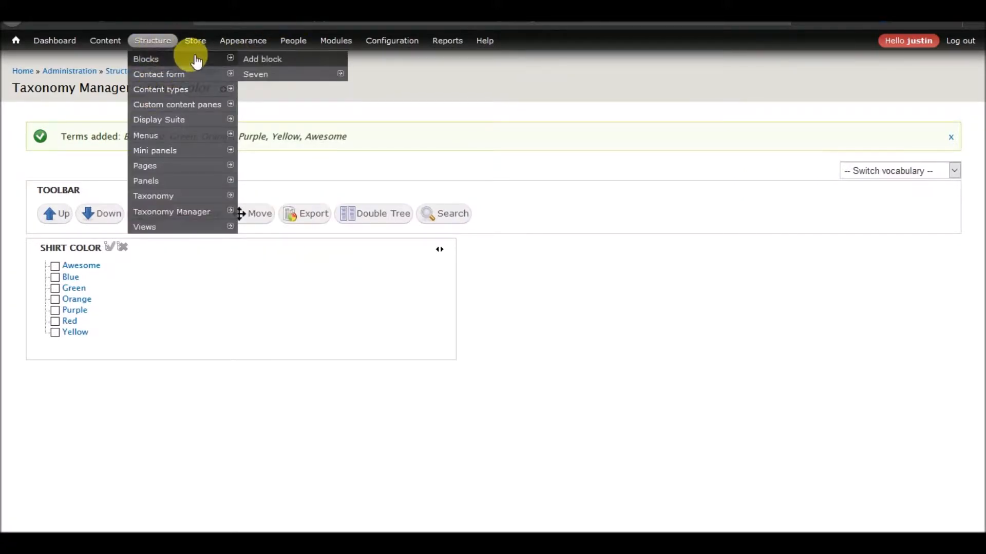
# Return to the Shirts product type's Manage fields page
pyautogui.moveTo(195, 106)
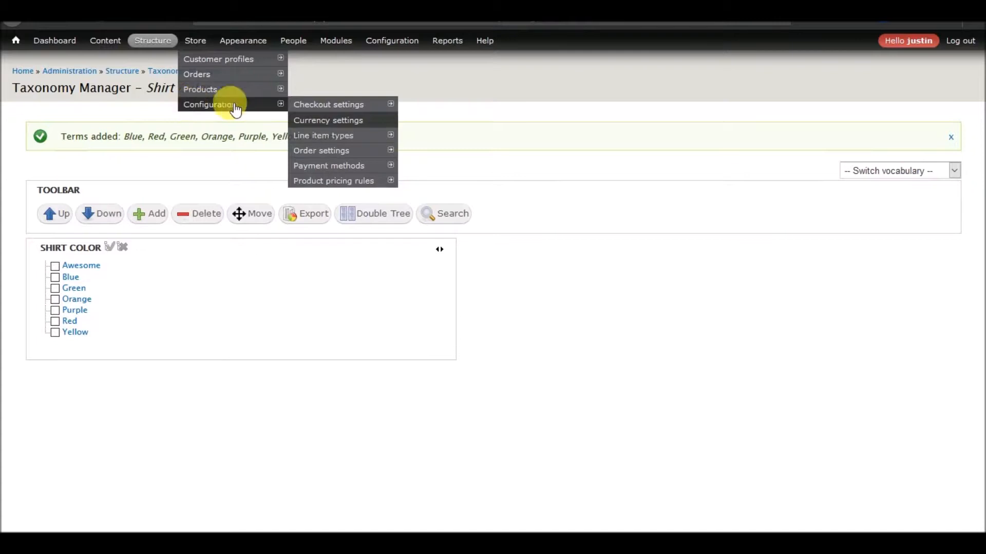
pyautogui.moveTo(325, 96)
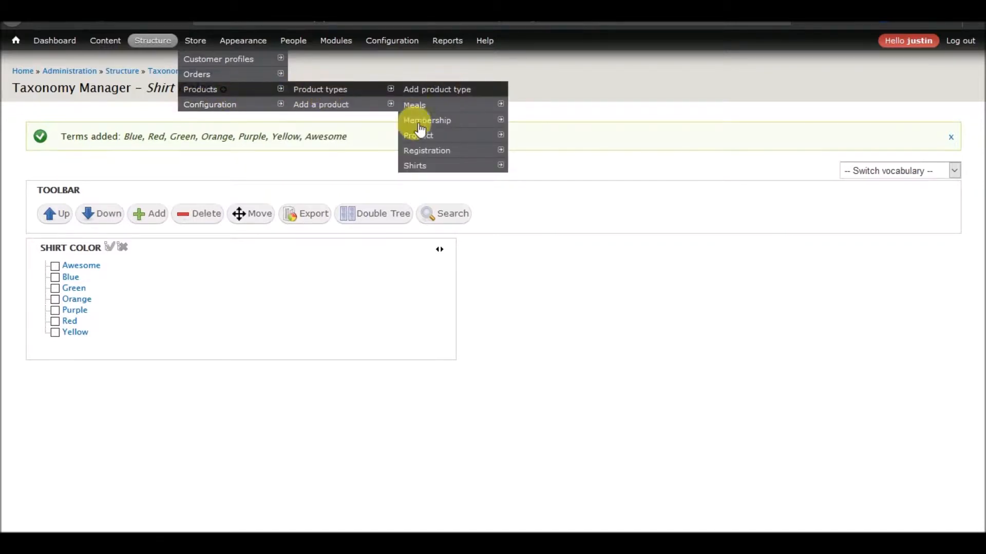
pyautogui.moveTo(411, 161)
pyautogui.moveTo(546, 183)
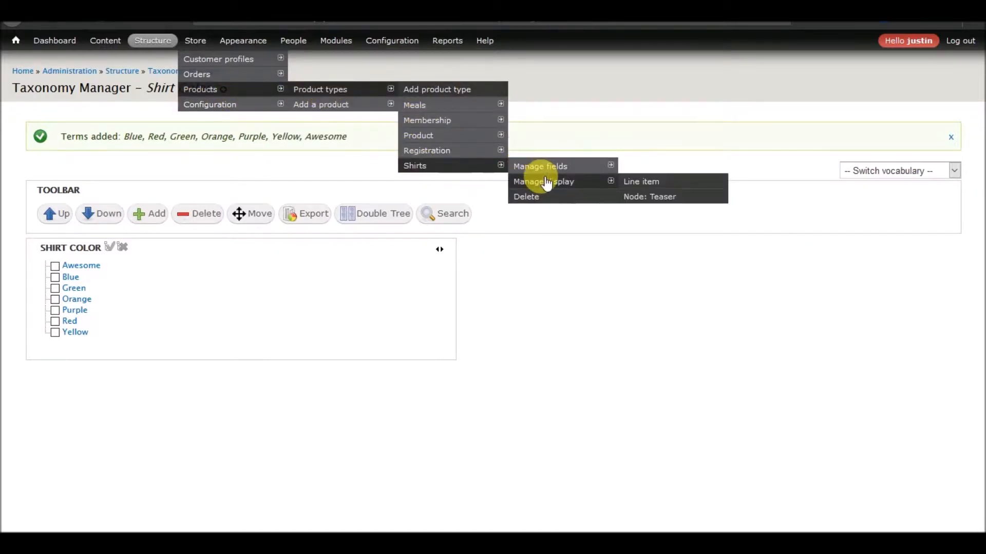
pyautogui.click(542, 167)
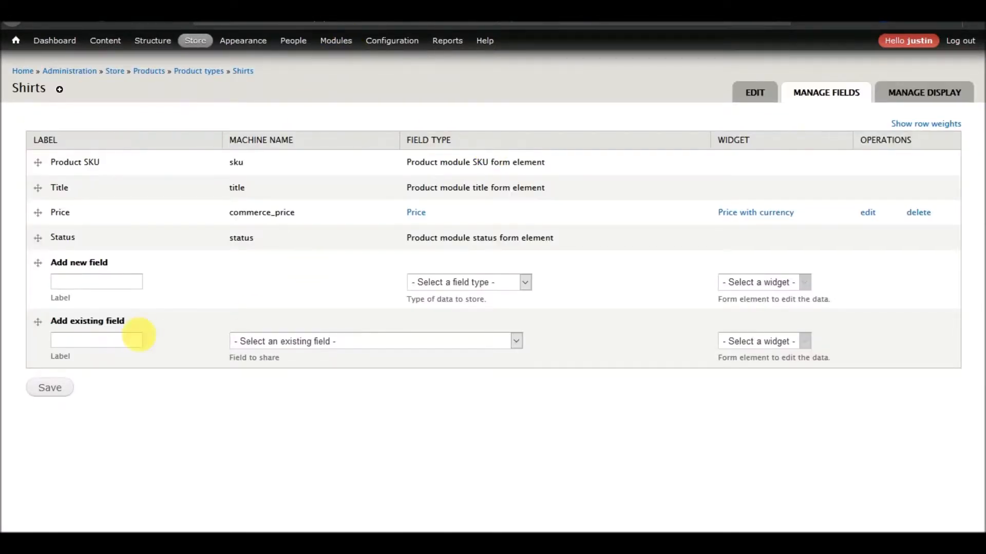
# Add a Shirt Size field of type Term reference with a Select list widget
pyautogui.click(110, 282)
pyautogui.write('Shirt Size')
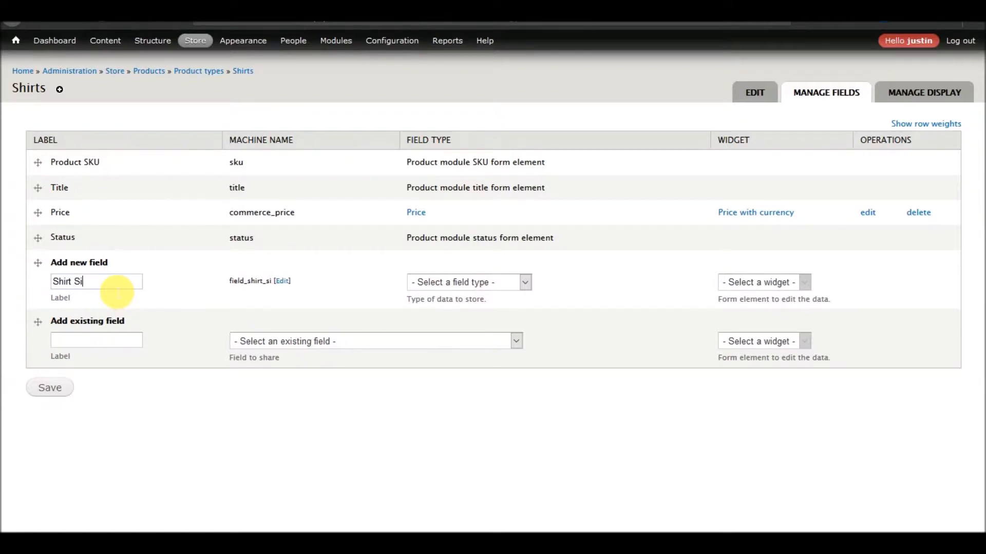
pyautogui.click(512, 283)
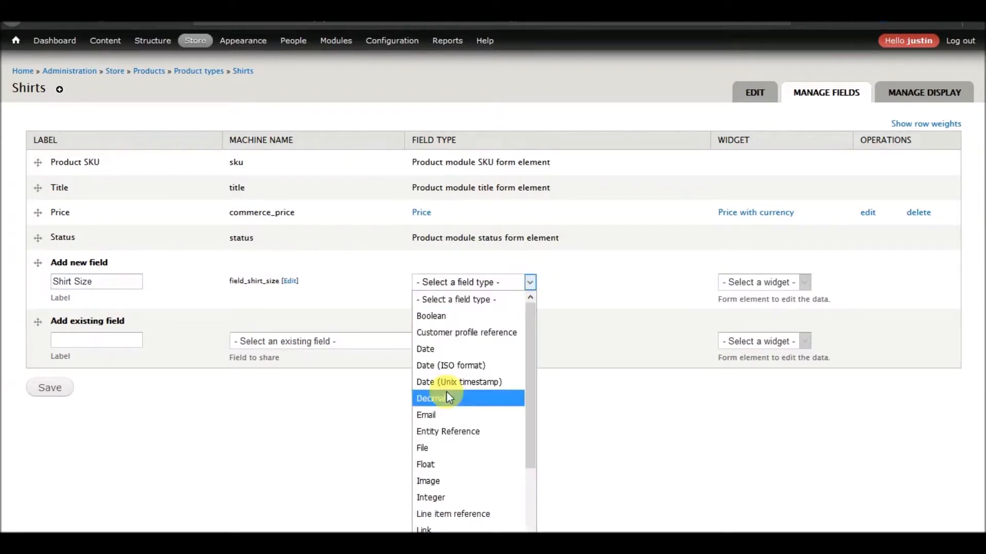
pyautogui.scroll(-2, 447, 392)
pyautogui.click(464, 544)
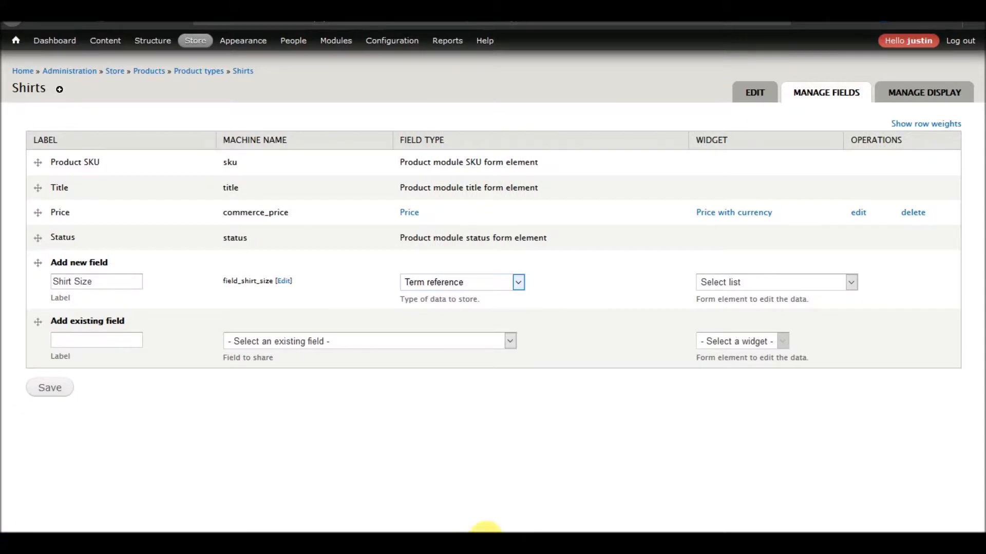
pyautogui.click(778, 282)
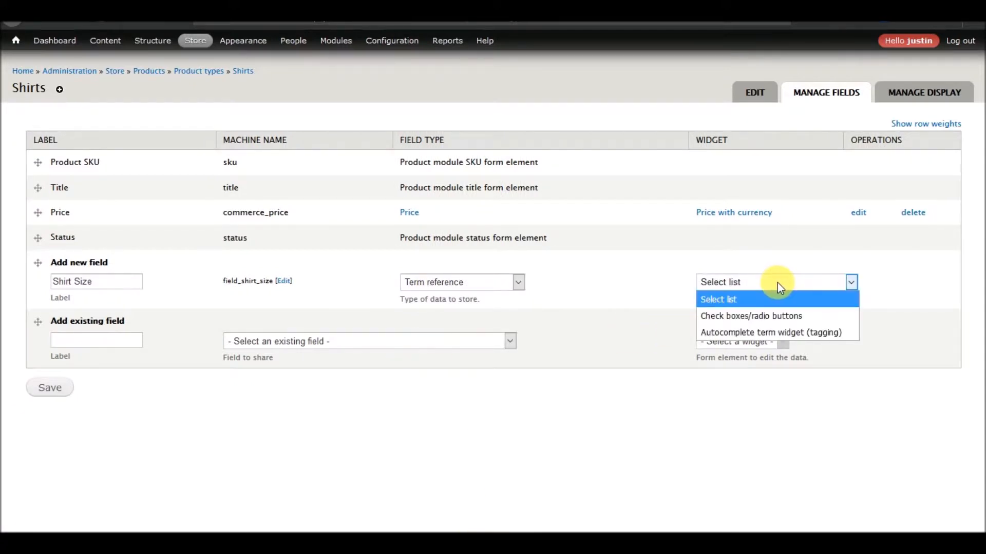
pyautogui.click(777, 282)
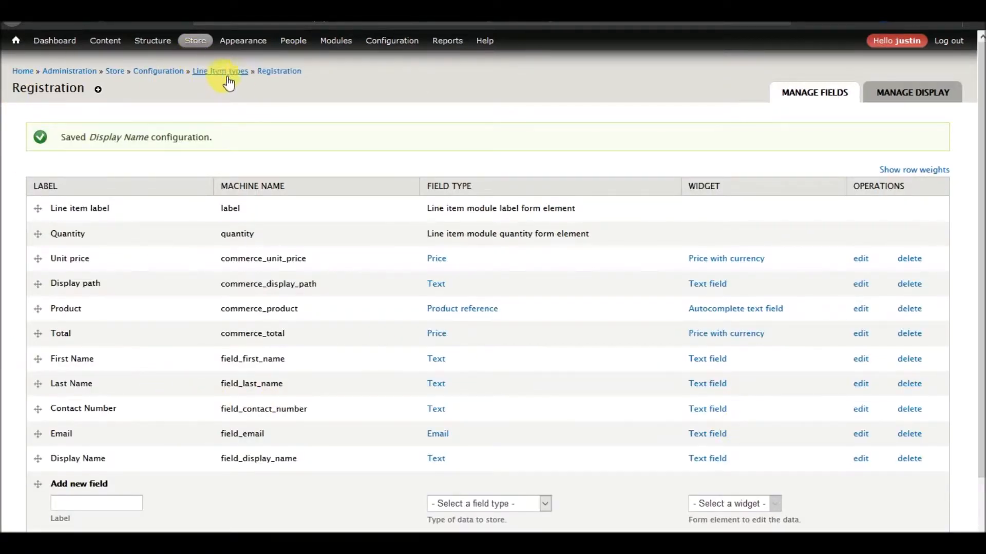
pyautogui.click(860, 359)
pyautogui.scroll(-8, 277, 347)
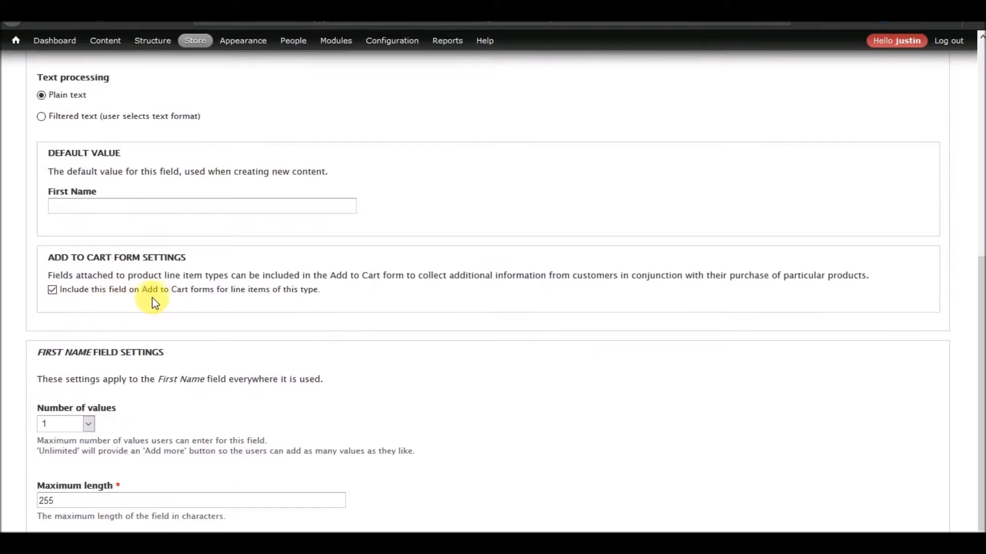
pyautogui.scroll(8, 288, 319)
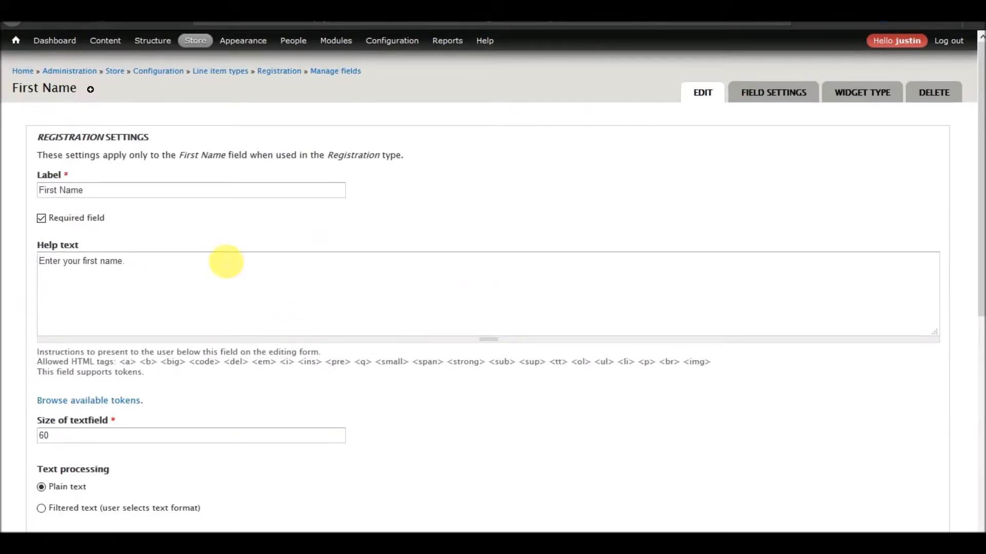
pyautogui.click(13, 23)
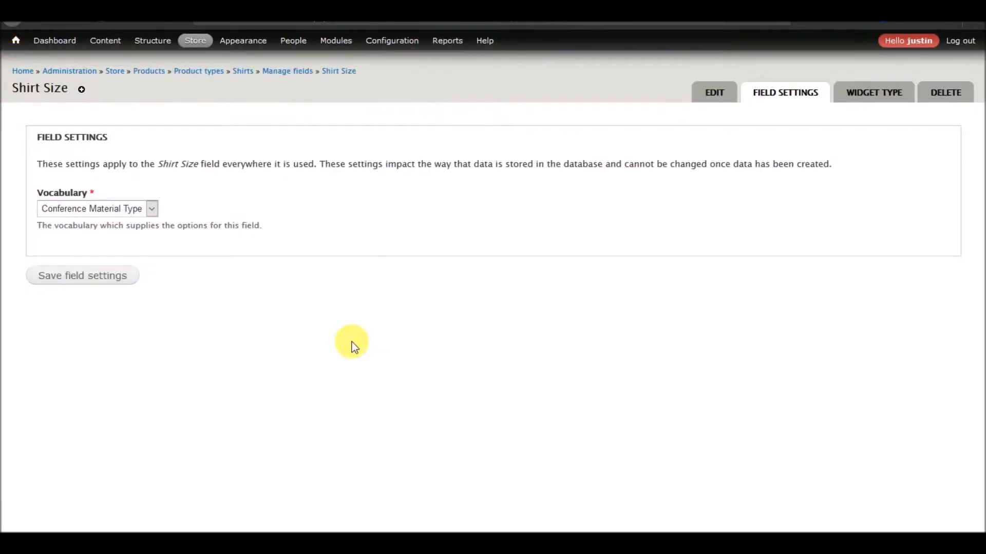
# Link Shirt Size to the Shirt Size vocabulary, leaving no default value
pyautogui.click(150, 210)
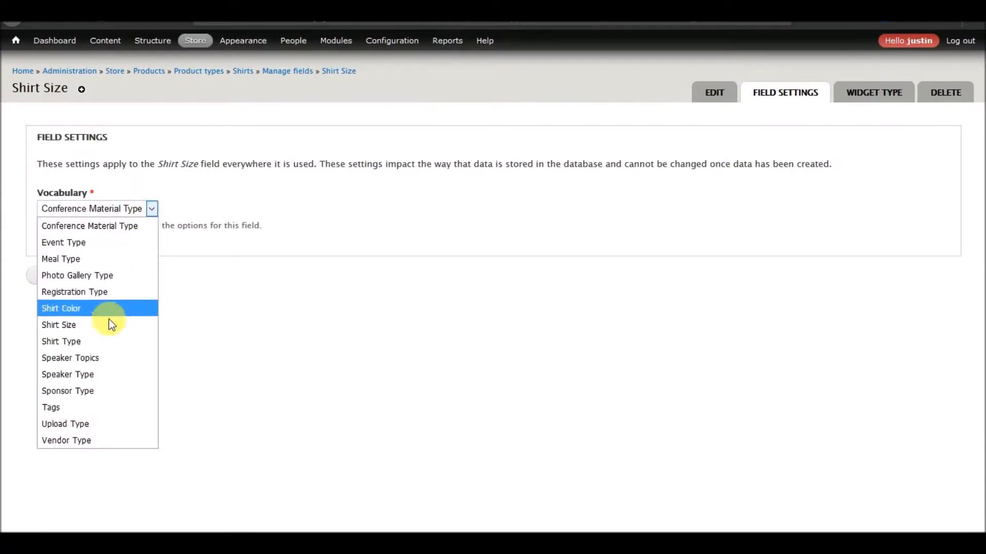
pyautogui.click(82, 331)
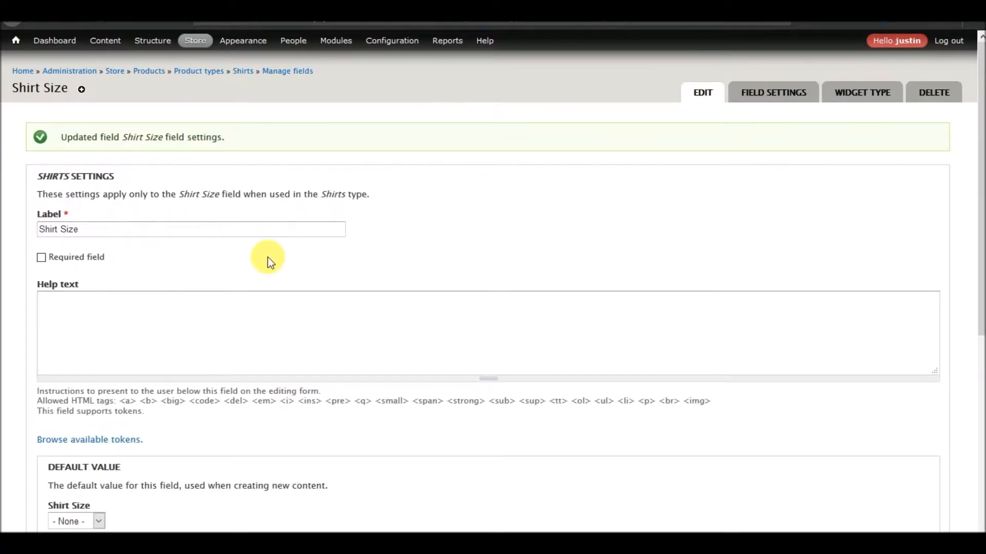
pyautogui.scroll(-5, 267, 257)
pyautogui.click(99, 286)
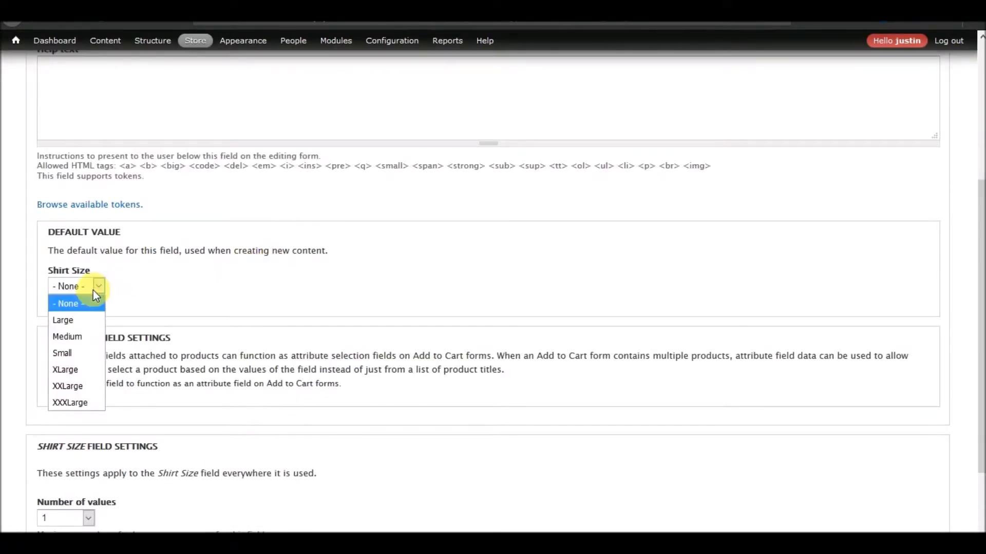
pyautogui.click(220, 287)
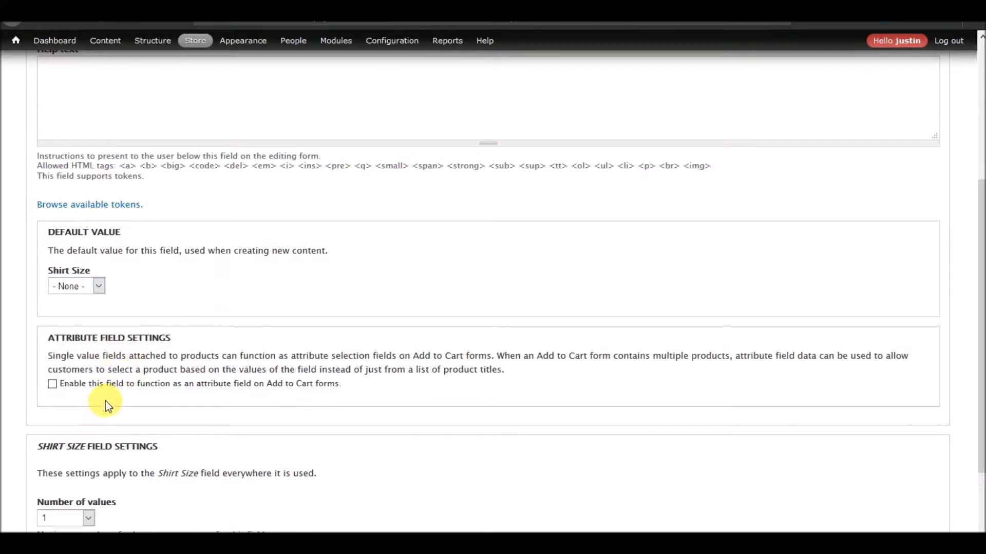
# Enable Shirt Size as an Add to Cart attribute field and save its settings
pyautogui.scroll(-3, 105, 401)
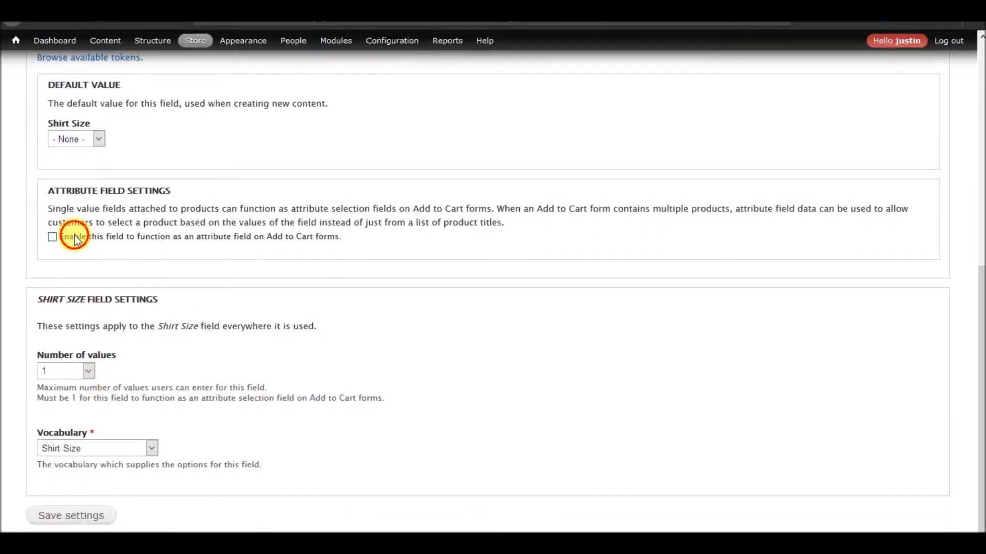
pyautogui.click(75, 235)
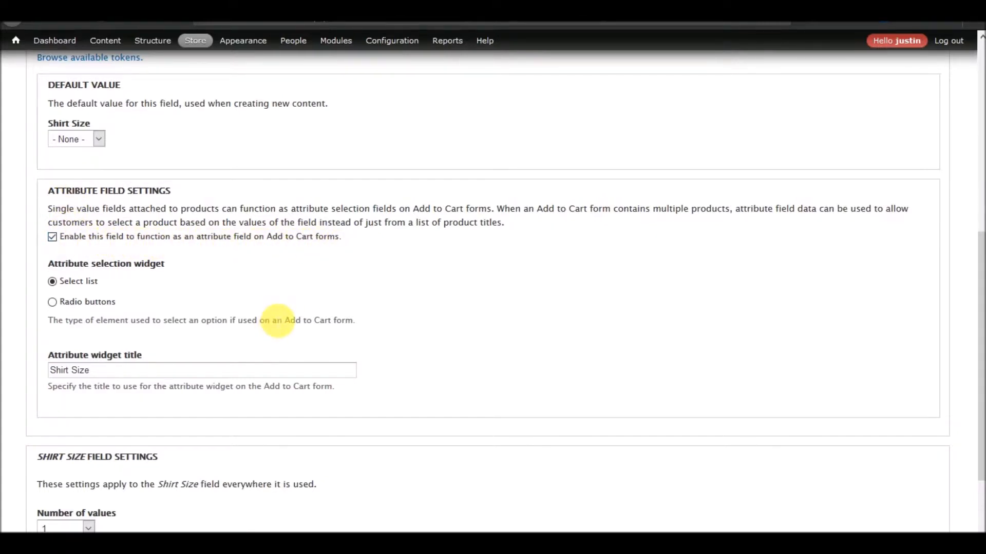
pyautogui.scroll(-2, 277, 321)
pyautogui.scroll(3, 272, 319)
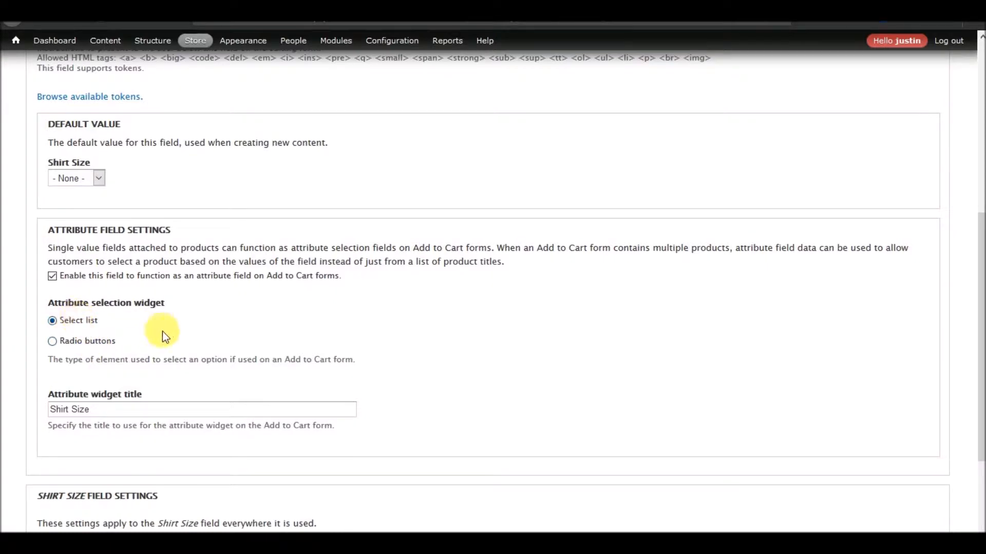
pyautogui.scroll(-4, 163, 331)
pyautogui.scroll(2, 162, 331)
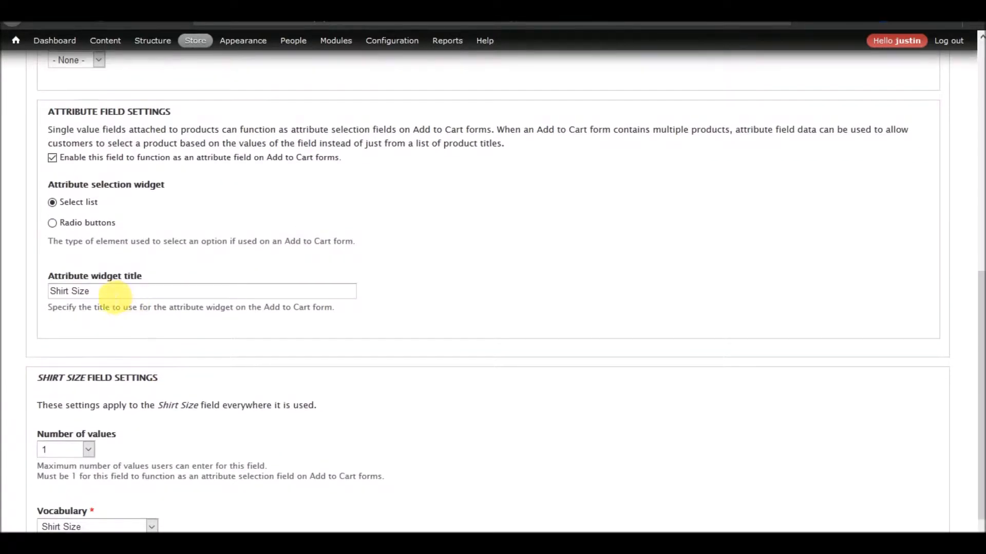
pyautogui.scroll(-2, 170, 303)
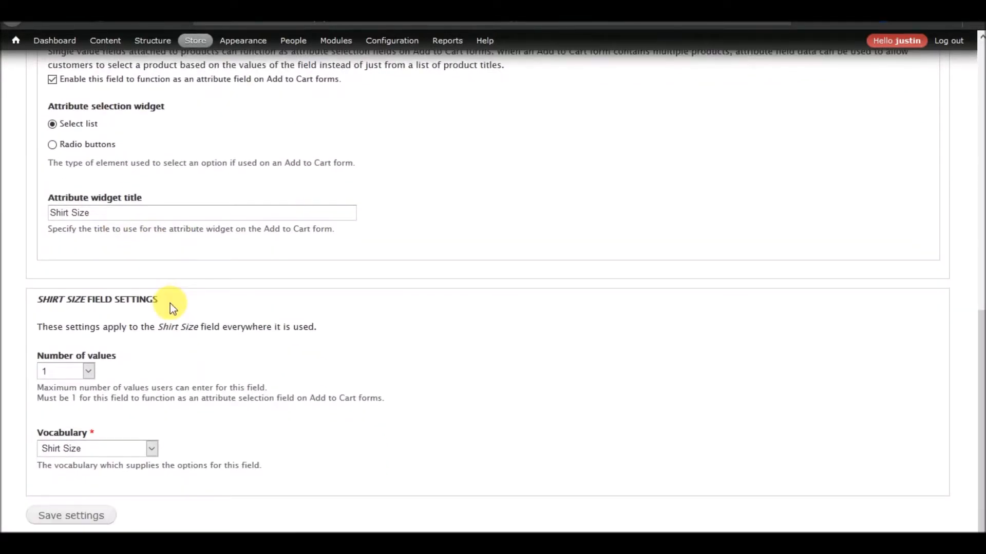
pyautogui.scroll(5, 170, 303)
pyautogui.scroll(-5, 171, 303)
pyautogui.scroll(6, 170, 303)
pyautogui.scroll(5, 170, 304)
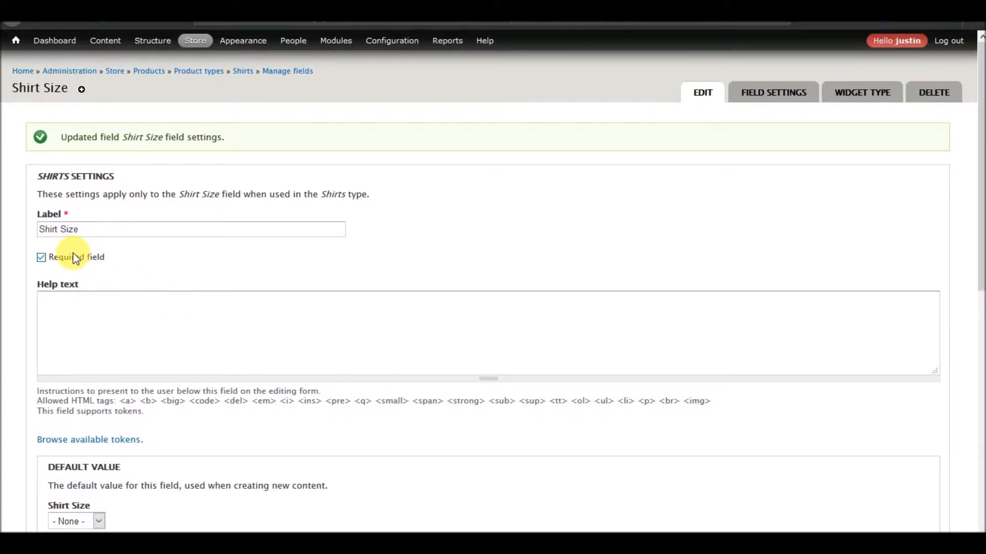
pyautogui.scroll(-10, 176, 318)
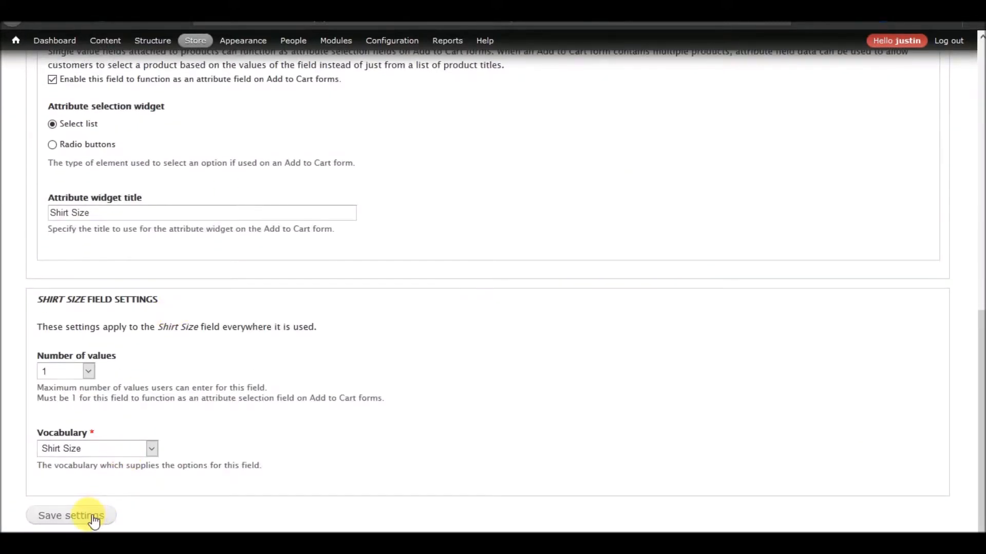
pyautogui.click(94, 520)
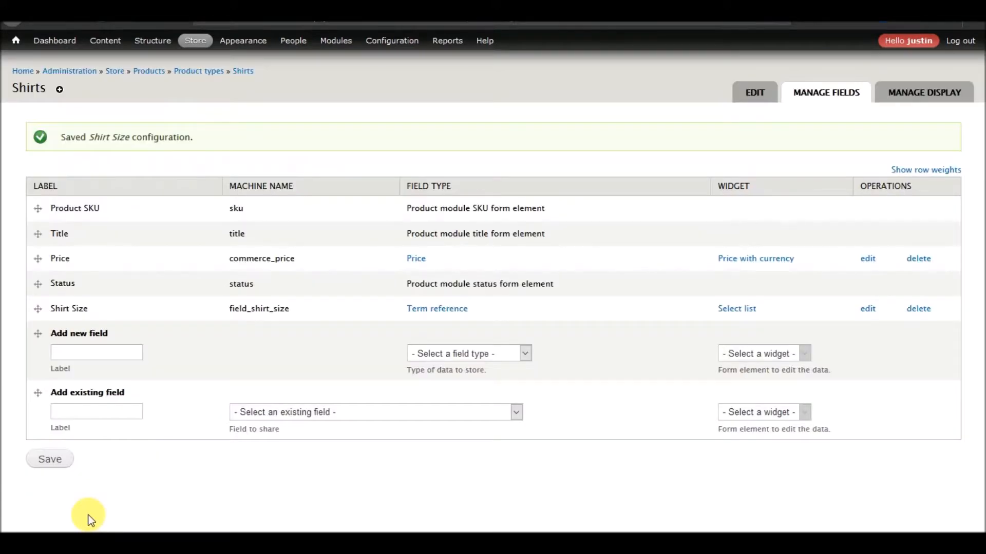
# Add a Shirt Color field of type Term reference to Shirts and save it
pyautogui.click(94, 356)
pyautogui.write('Shirt Color')
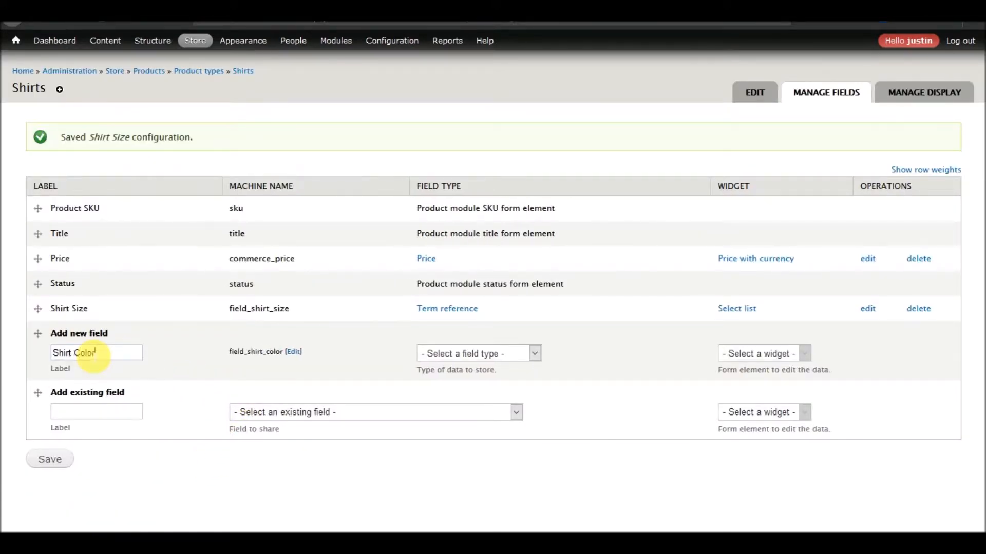
pyautogui.click(496, 353)
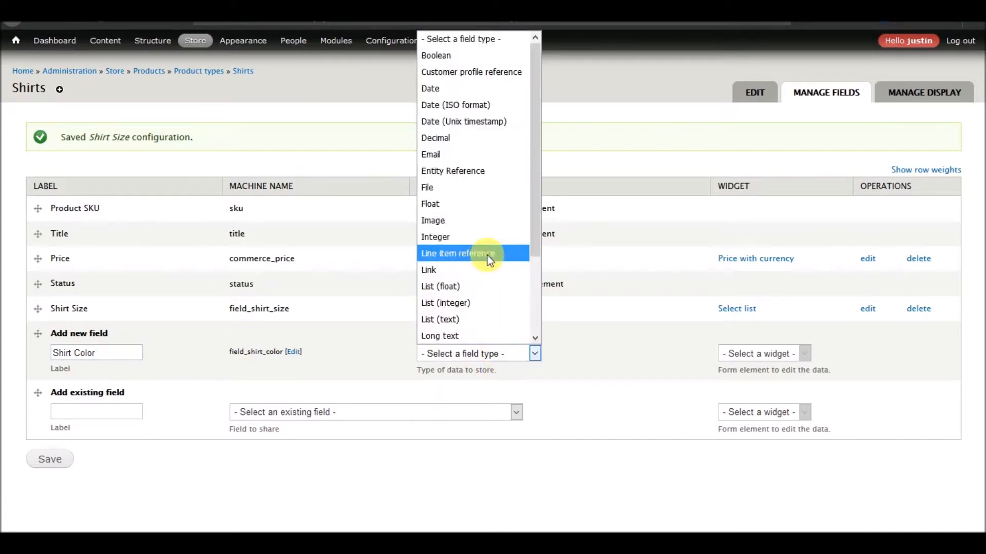
pyautogui.scroll(-2, 489, 266)
pyautogui.click(469, 319)
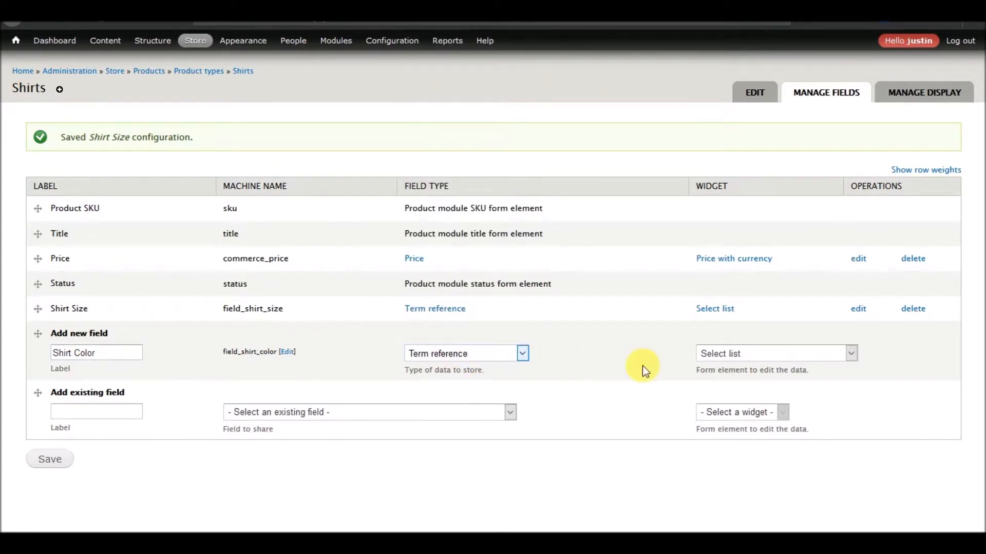
pyautogui.click(51, 460)
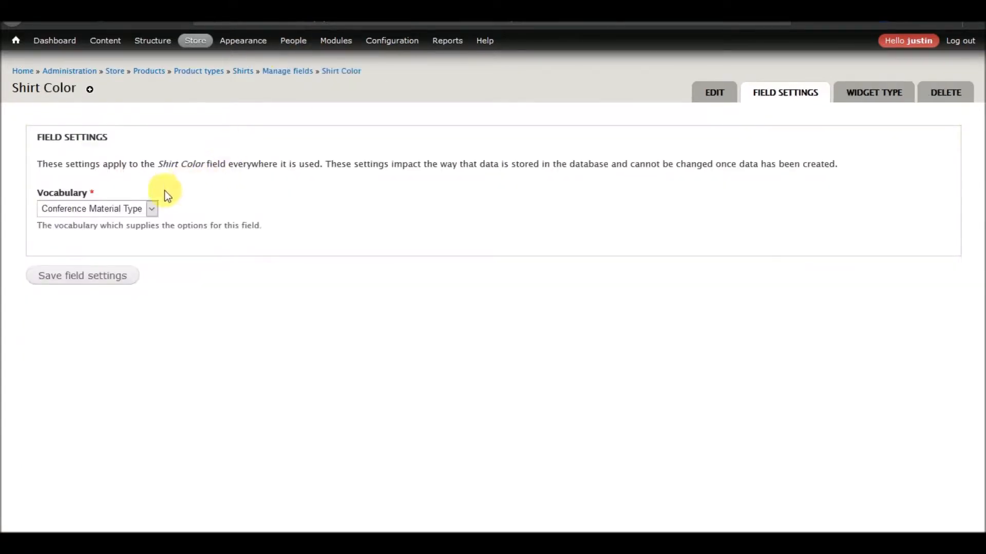
# Use the Shirt Color vocabulary, enable it as an Add to Cart attribute, and leave no default
pyautogui.click(124, 210)
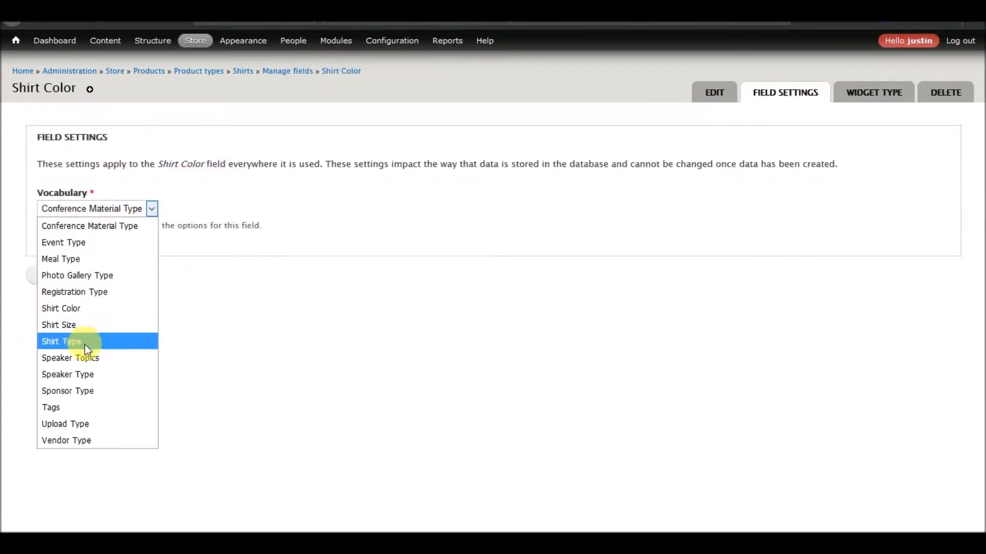
pyautogui.click(82, 309)
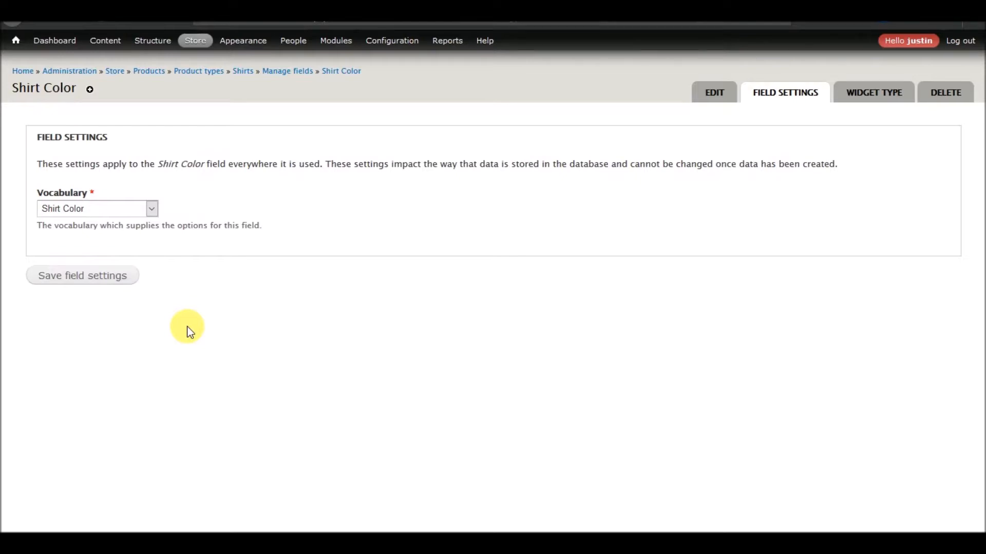
pyautogui.scroll(-7, 260, 326)
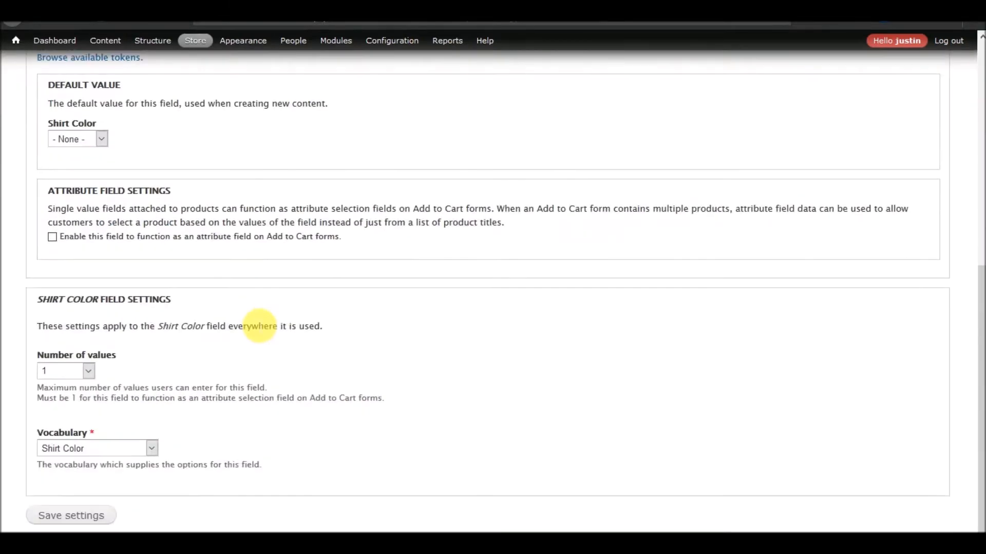
pyautogui.click(112, 240)
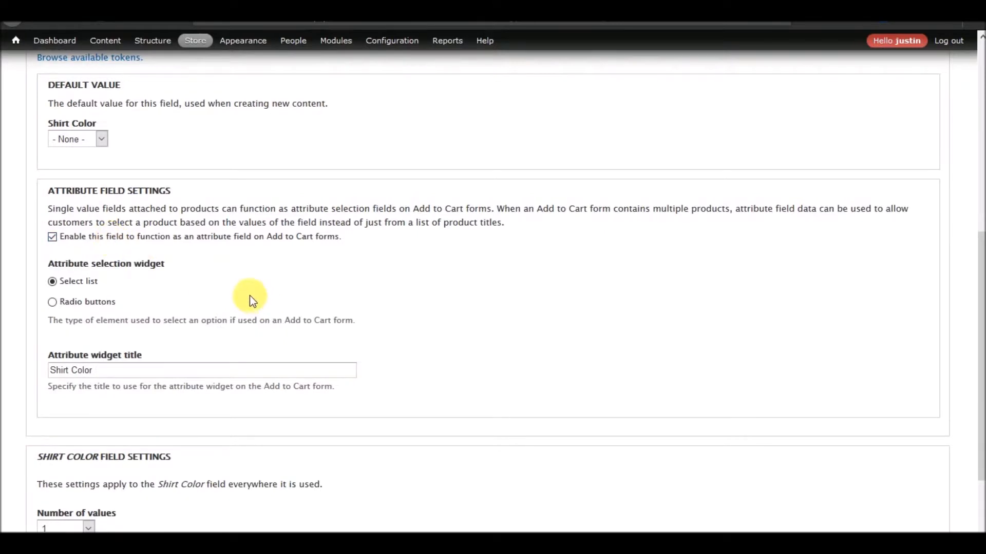
pyautogui.click(100, 140)
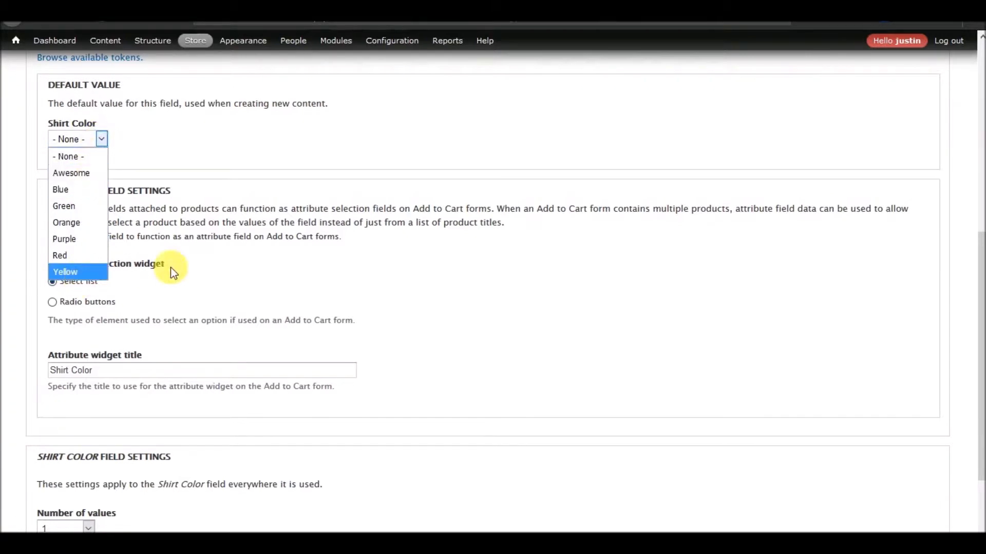
pyautogui.click(225, 175)
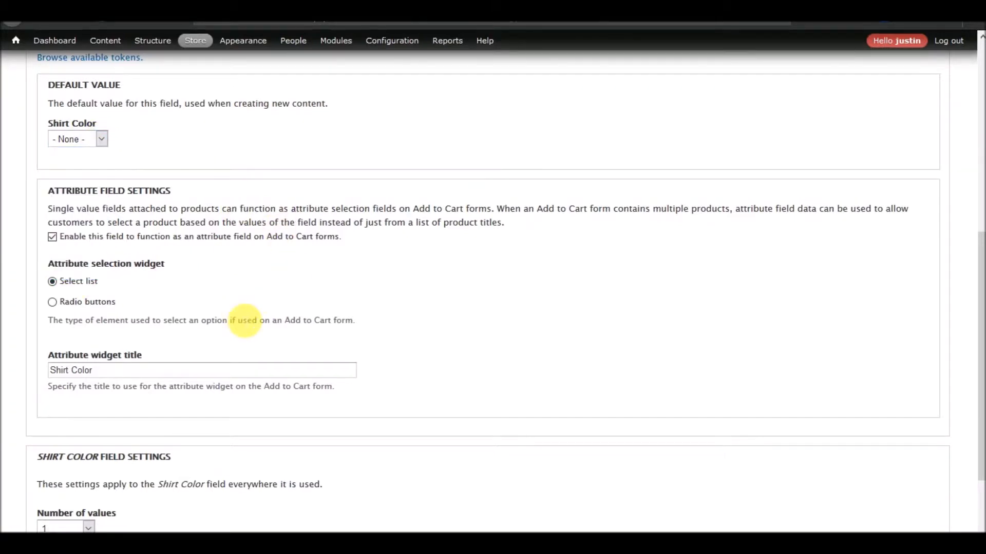
pyautogui.scroll(-3, 244, 320)
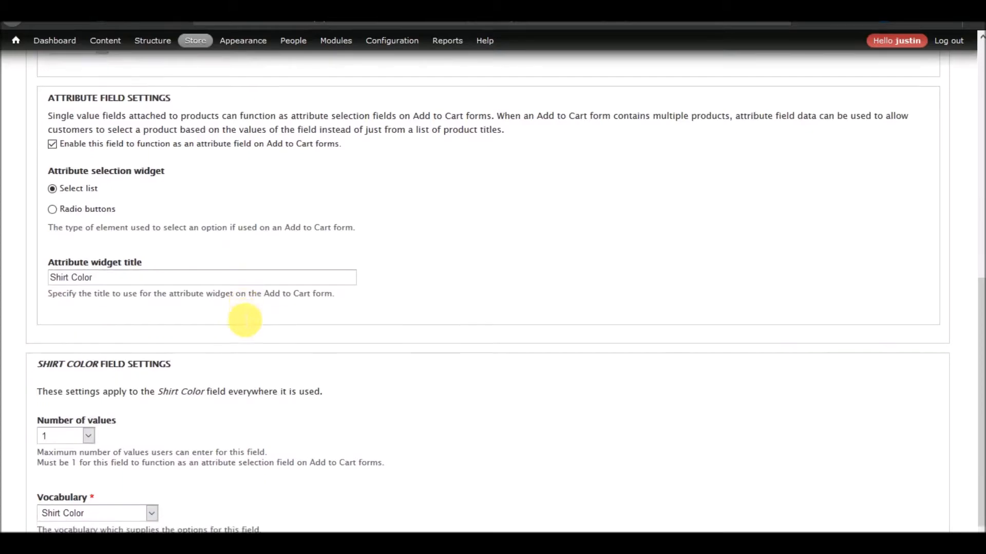
pyautogui.scroll(10, 239, 315)
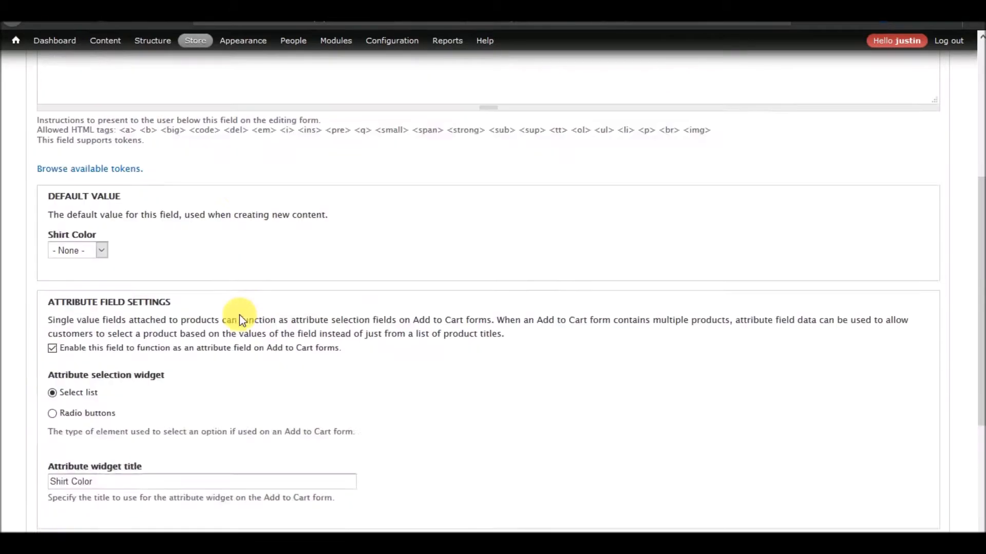
pyautogui.scroll(-6, 241, 317)
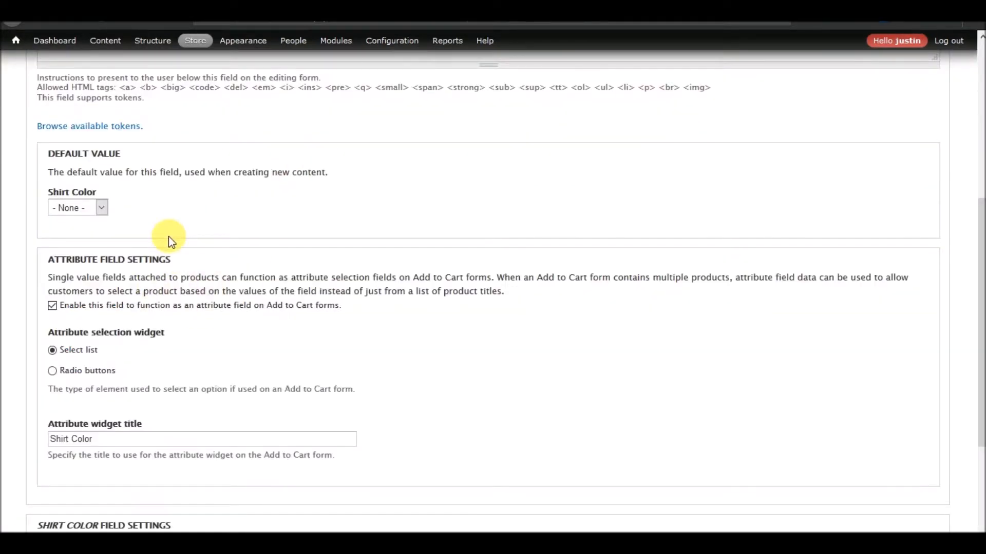
pyautogui.scroll(-3, 211, 254)
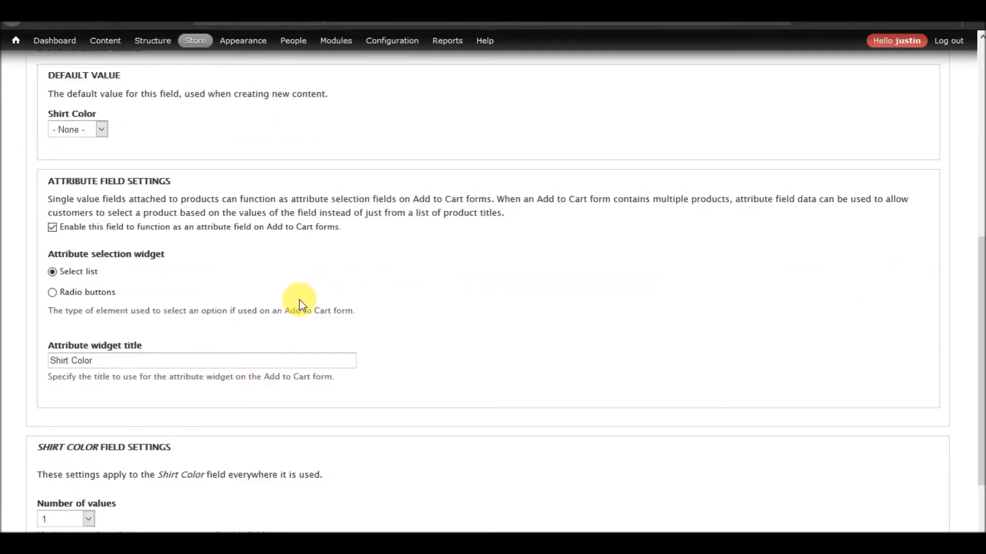
pyautogui.scroll(-3, 319, 283)
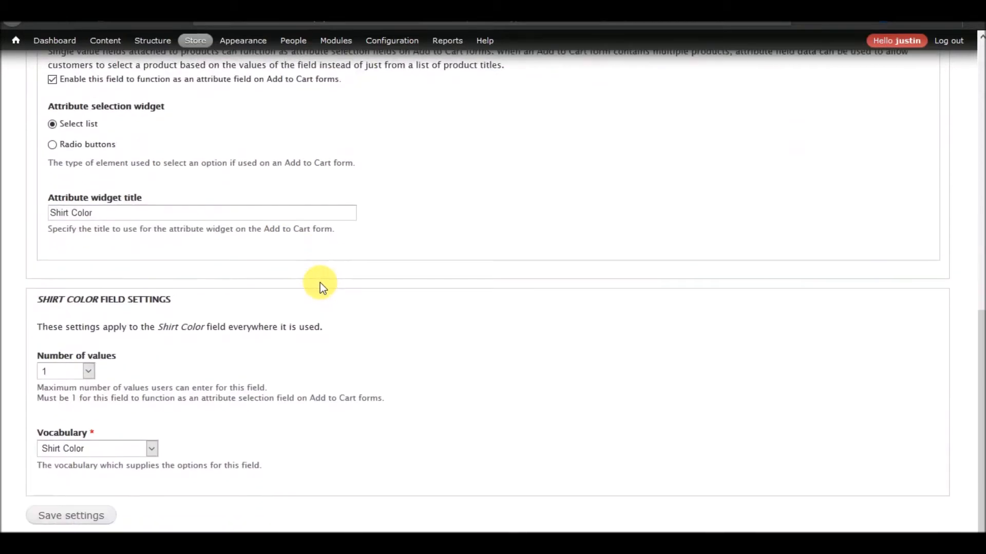
pyautogui.scroll(9, 321, 285)
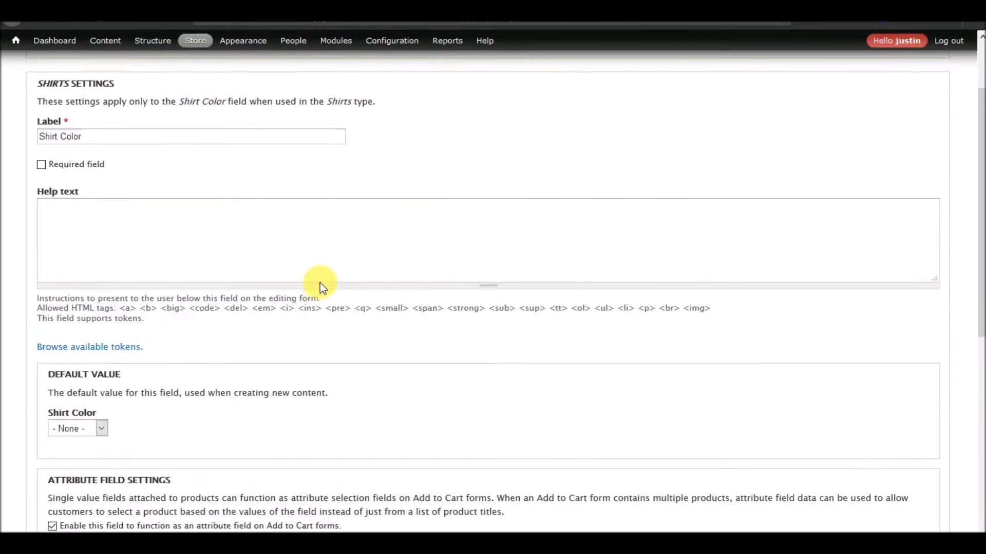
pyautogui.scroll(-9, 324, 288)
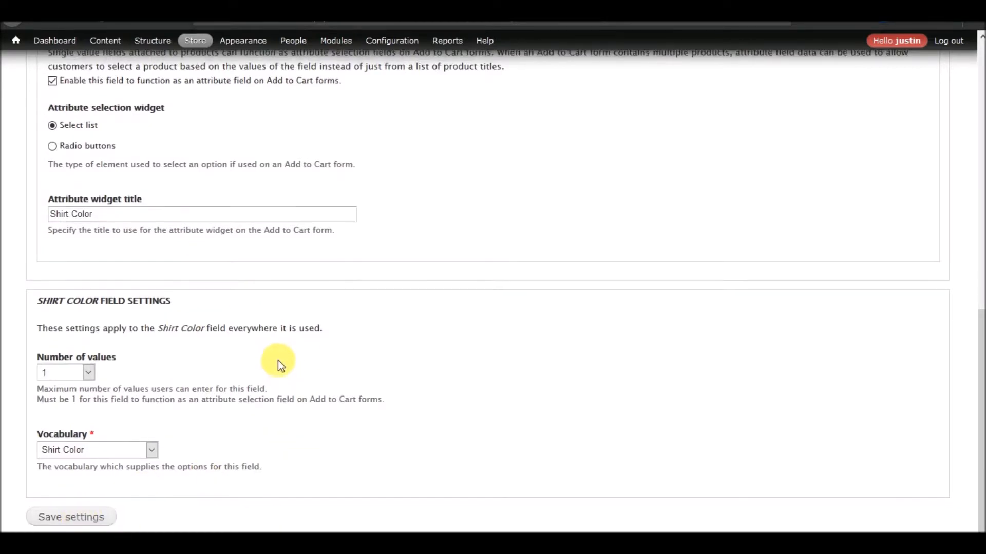
pyautogui.scroll(4, 278, 360)
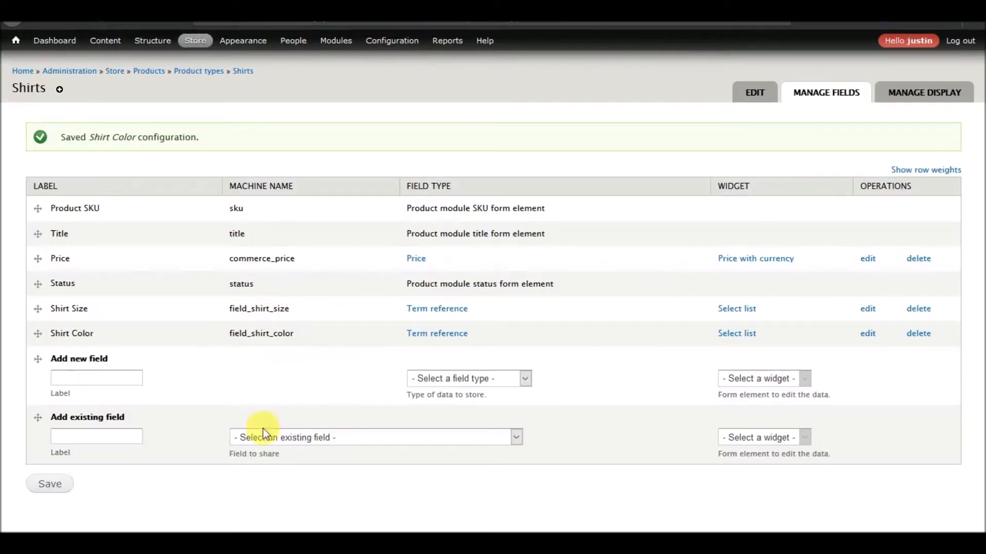
# Add a new Shirt Type field of type Term reference
pyautogui.click(125, 378)
pyautogui.write('Shi')
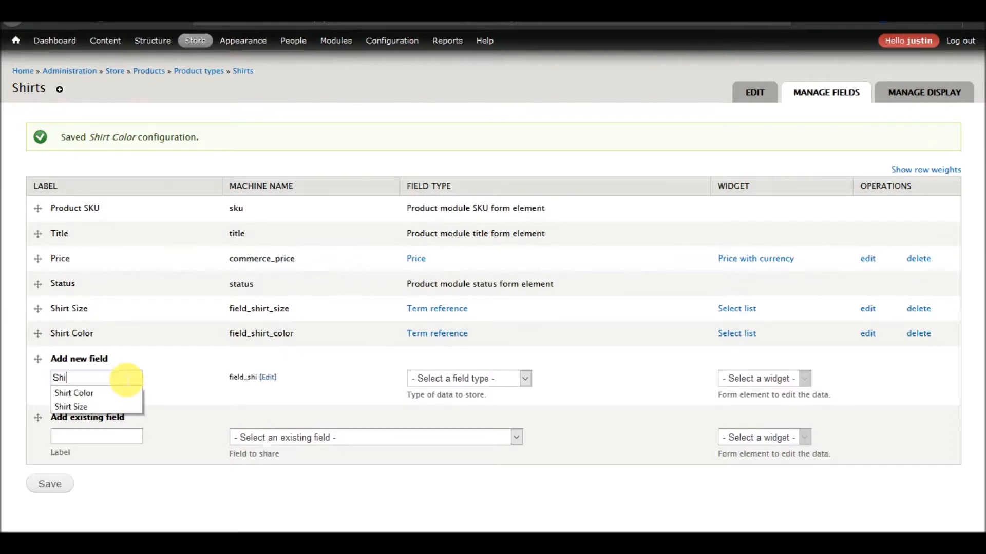
pyautogui.write('rt Type')
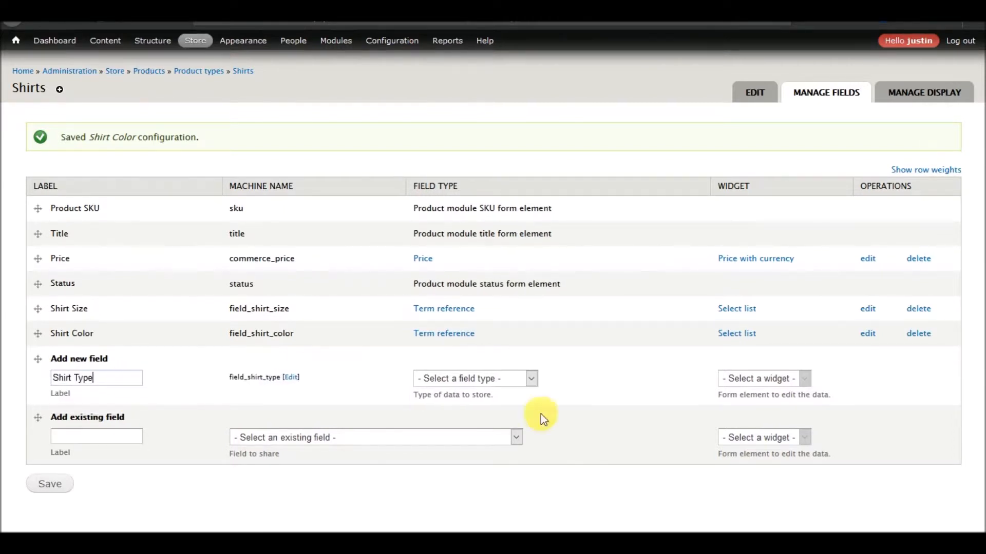
pyautogui.click(505, 384)
pyautogui.scroll(-3, 496, 261)
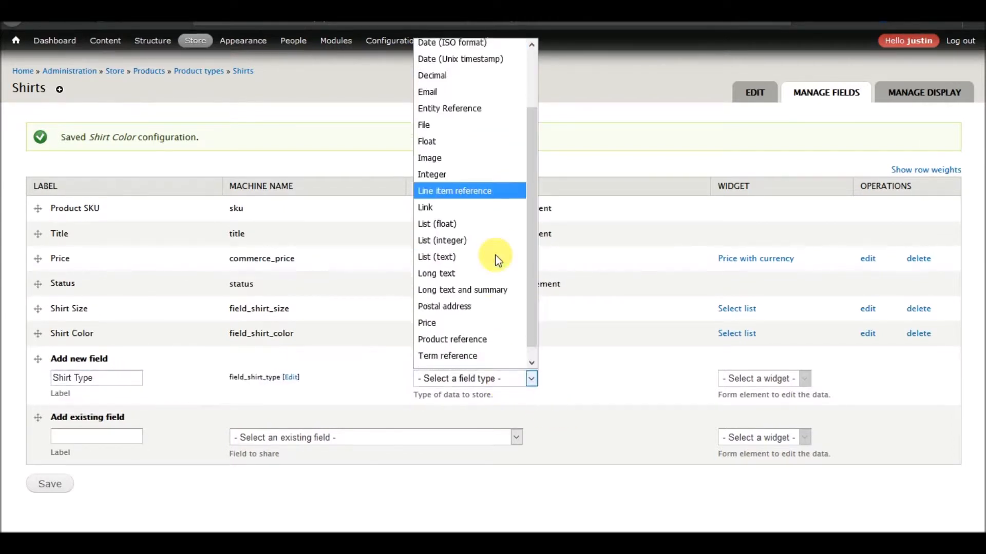
pyautogui.click(456, 341)
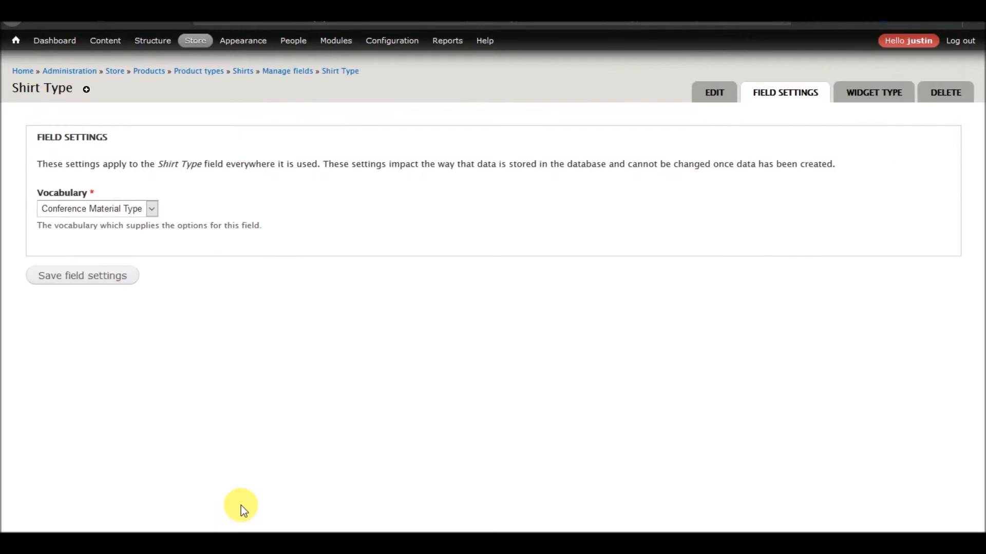
# Set the Shirt Type field's vocabulary to Shirt Type and save the field settings
pyautogui.click(149, 211)
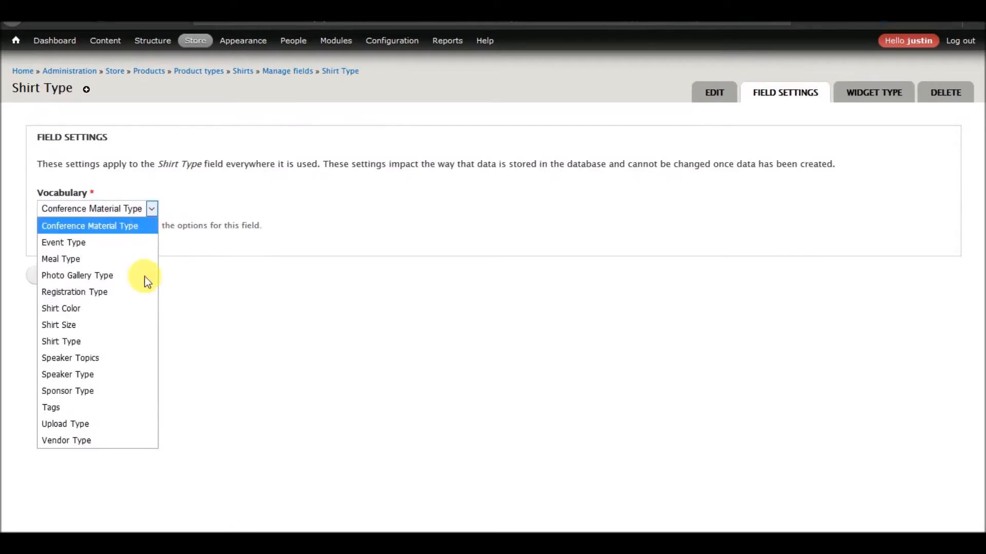
pyautogui.click(125, 341)
pyautogui.click(80, 282)
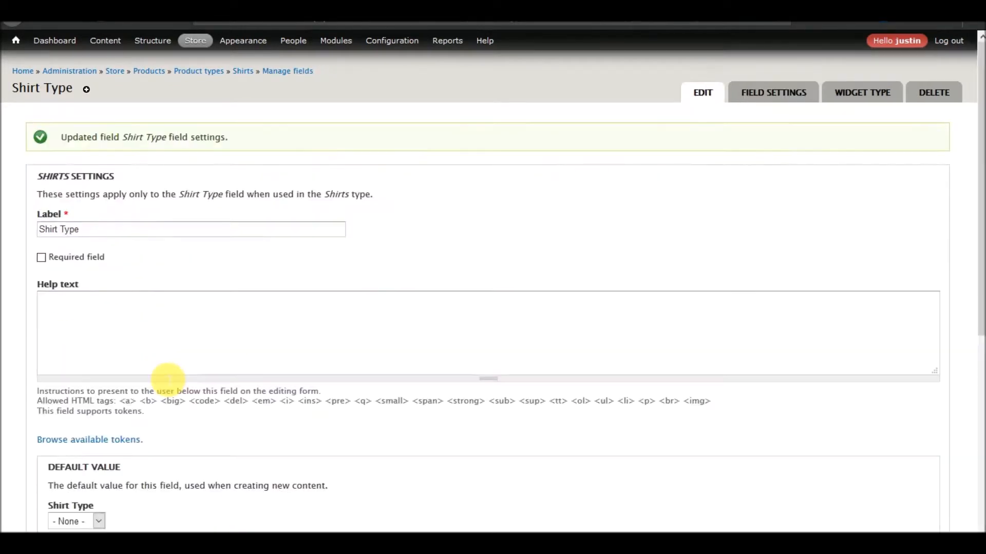
# Enable Shirt Type as an Add to Cart attribute field
pyautogui.scroll(-7, 168, 379)
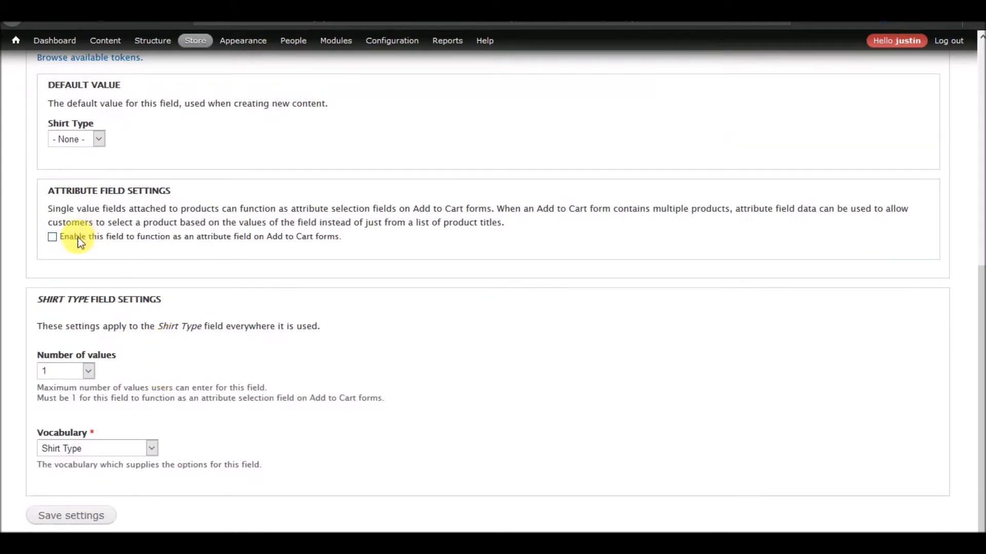
pyautogui.click(77, 237)
pyautogui.scroll(-3, 193, 292)
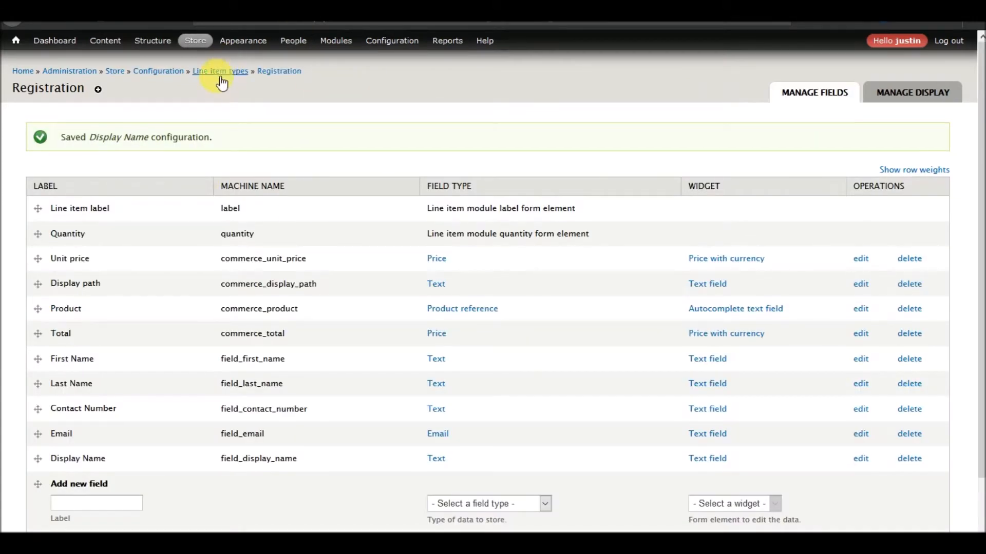
# Return to the Line item types list and open the Shirts line item type's fields
pyautogui.click(220, 74)
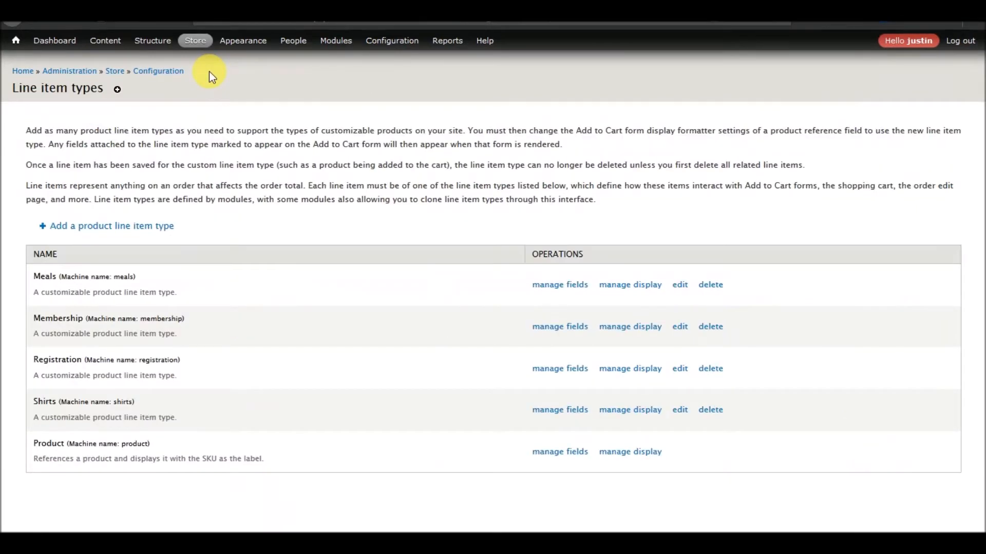
pyautogui.click(556, 417)
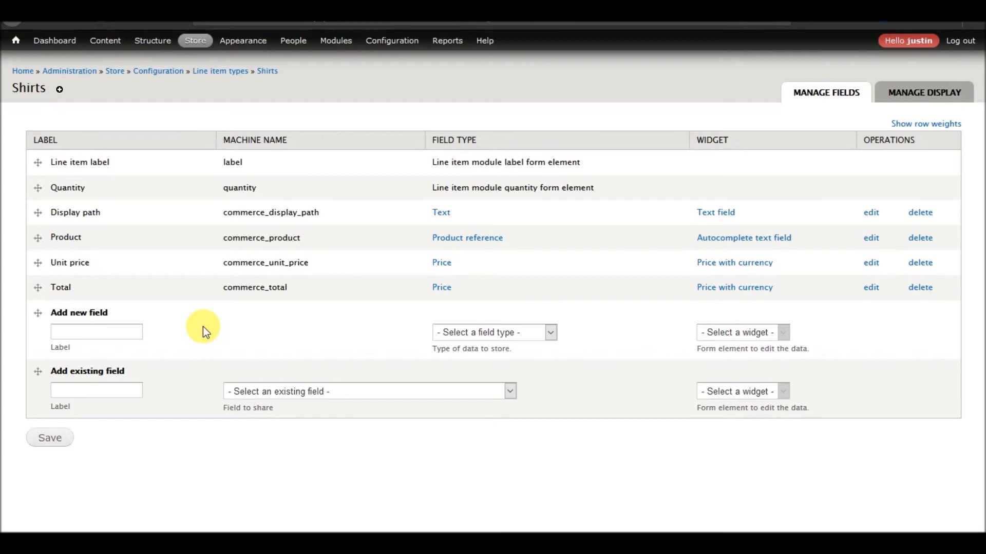
# Leave the new-field form and view the Registration line item type's fields for comparison
pyautogui.click(102, 335)
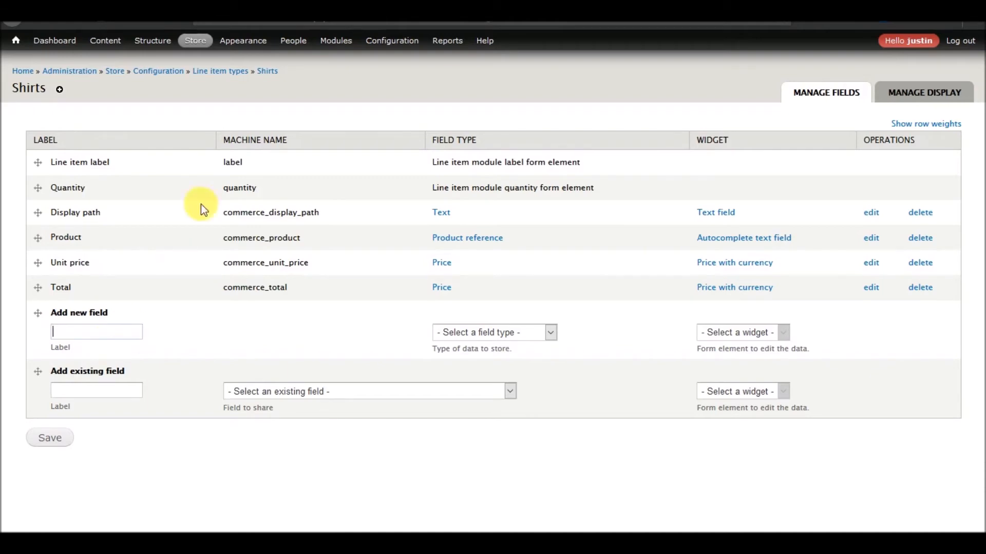
pyautogui.moveTo(231, 40)
pyautogui.click(206, 71)
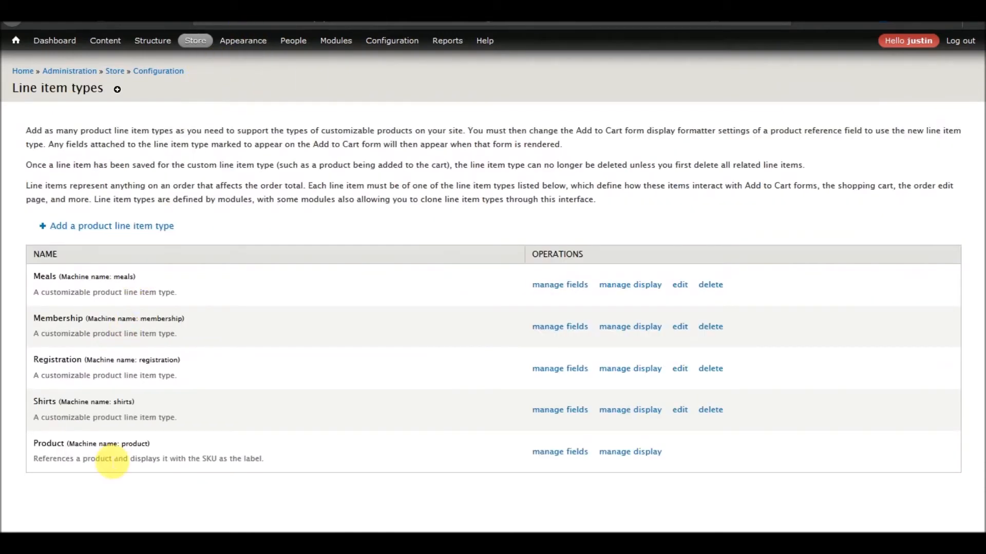
pyautogui.click(553, 377)
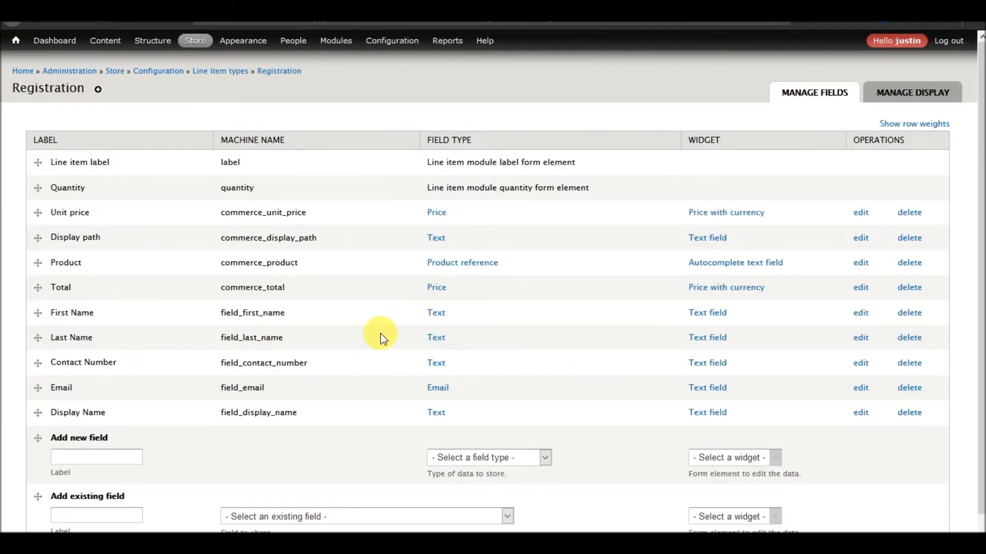
# Go back to the line item types list and reopen the Shirts line item type's fields
pyautogui.click(210, 73)
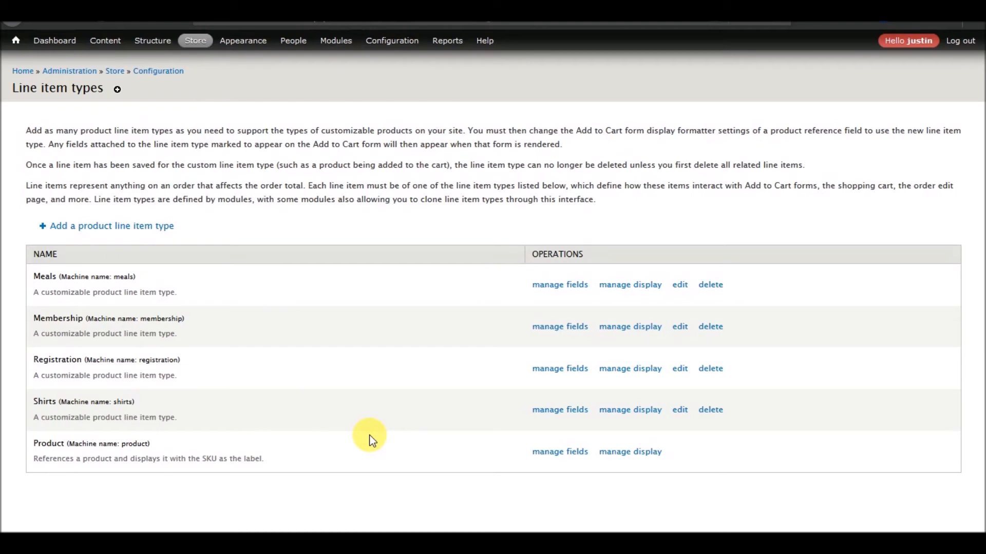
pyautogui.click(571, 410)
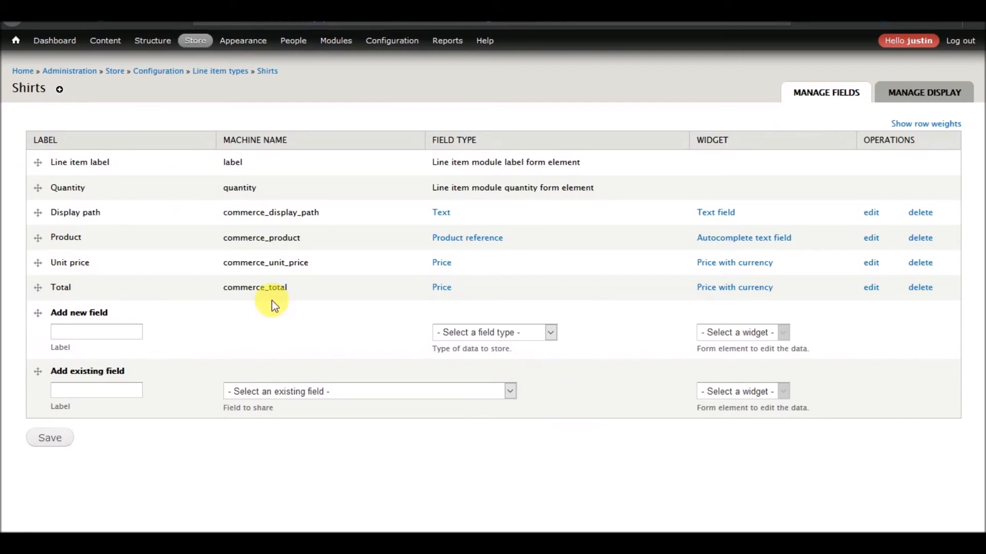
pyautogui.moveTo(203, 75)
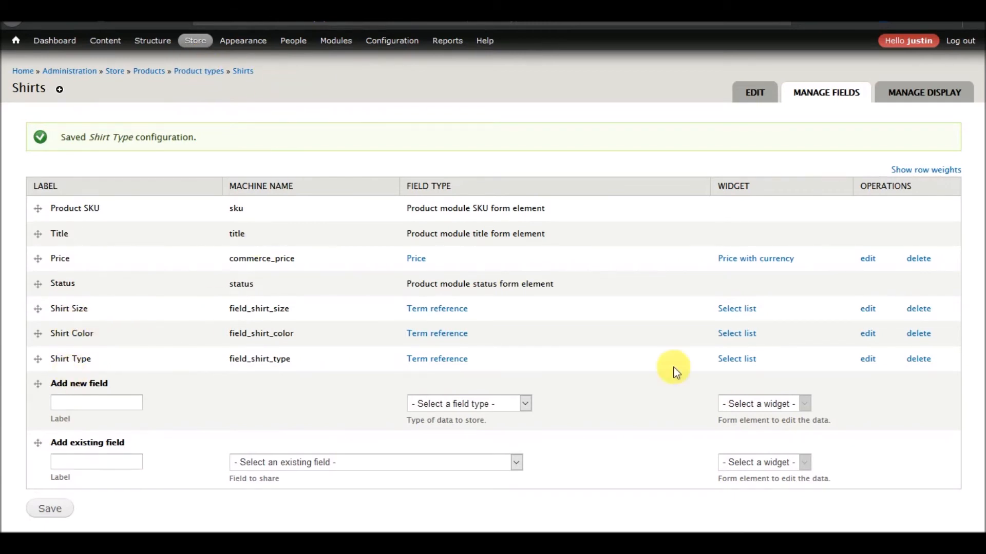
pyautogui.click(870, 337)
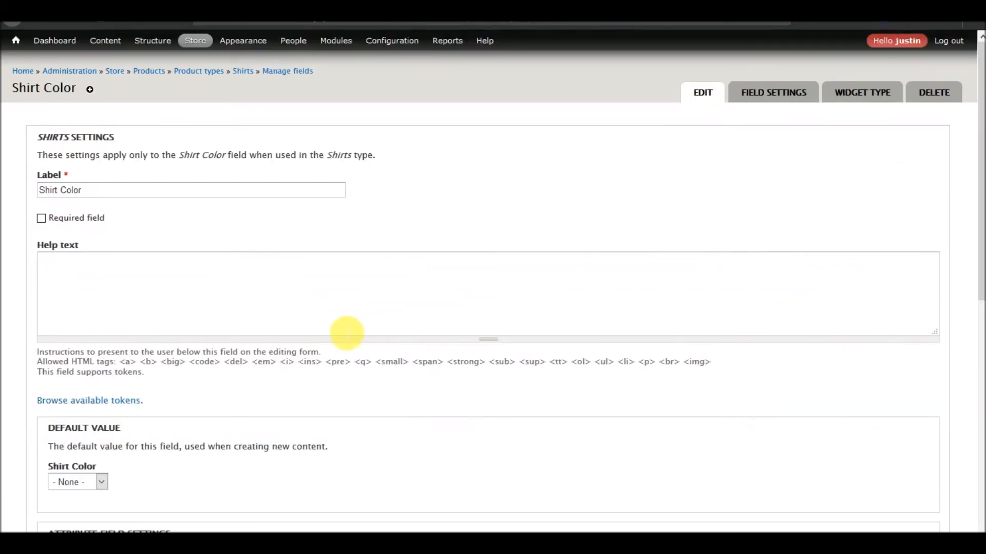
pyautogui.scroll(-10, 344, 333)
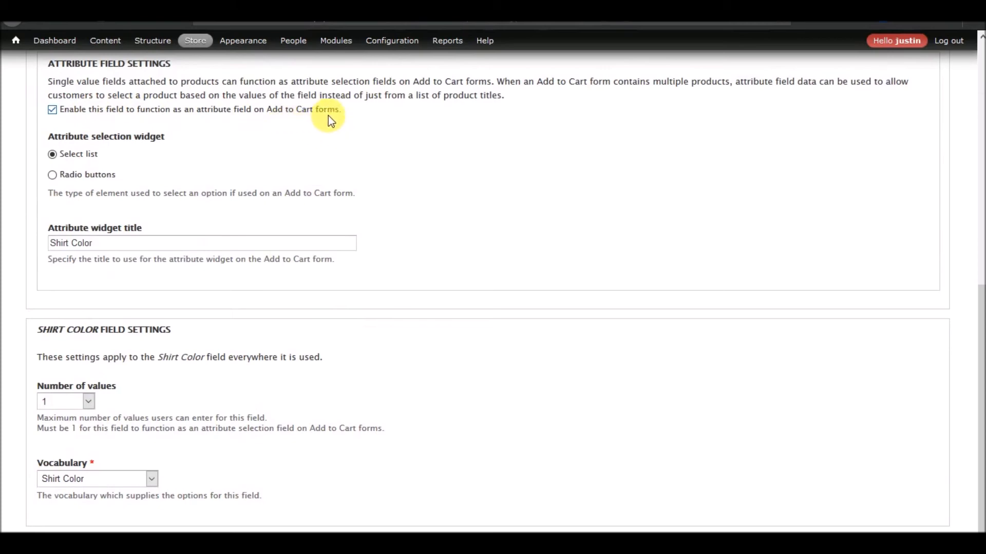
pyautogui.scroll(10, 417, 244)
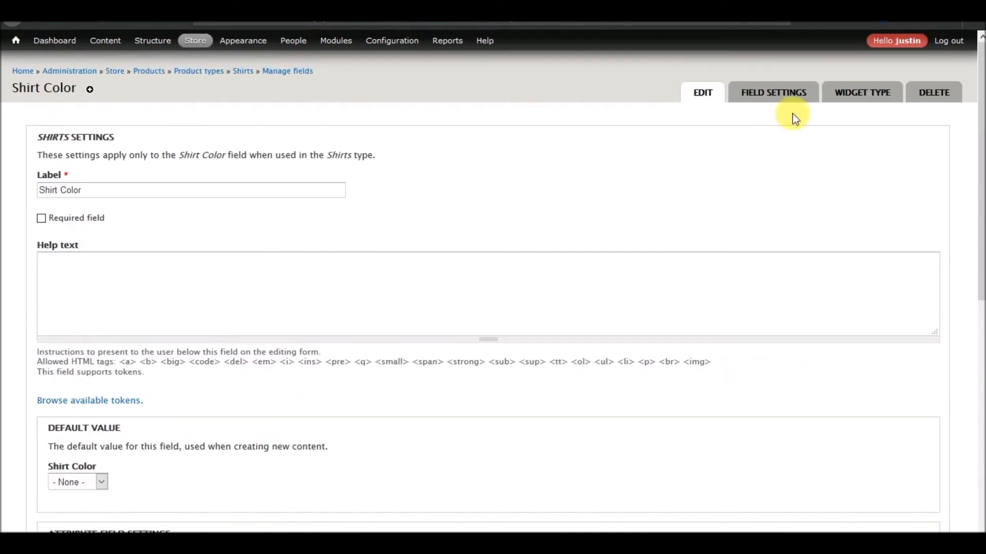
pyautogui.click(284, 70)
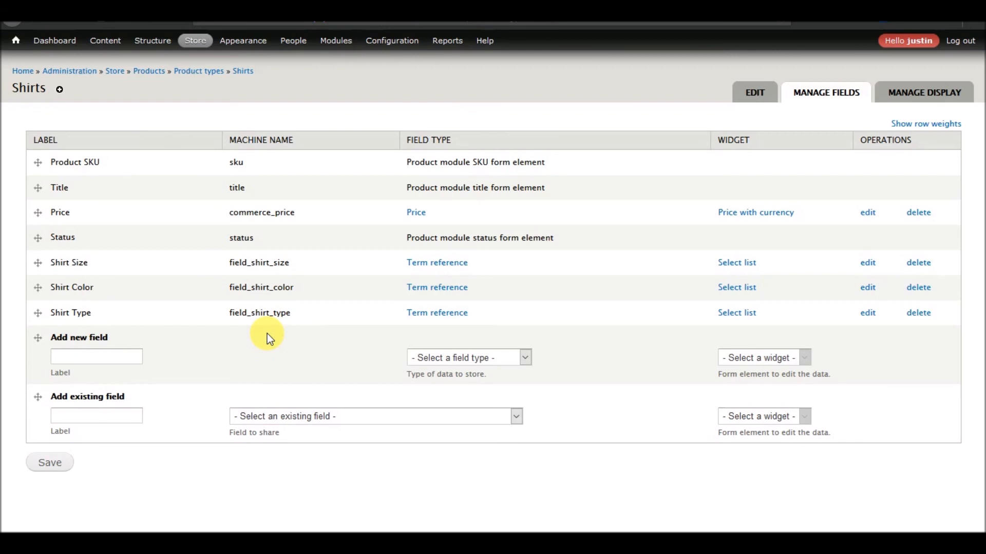
# Open the '2018 Perfectly Optimized Annual Conference' event page from the Content list
pyautogui.moveTo(108, 41)
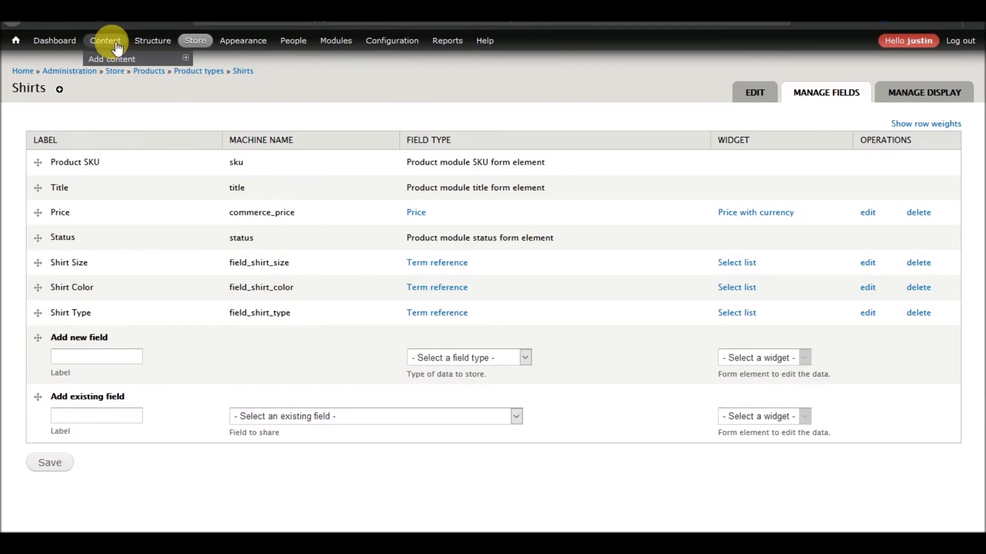
pyautogui.click(116, 44)
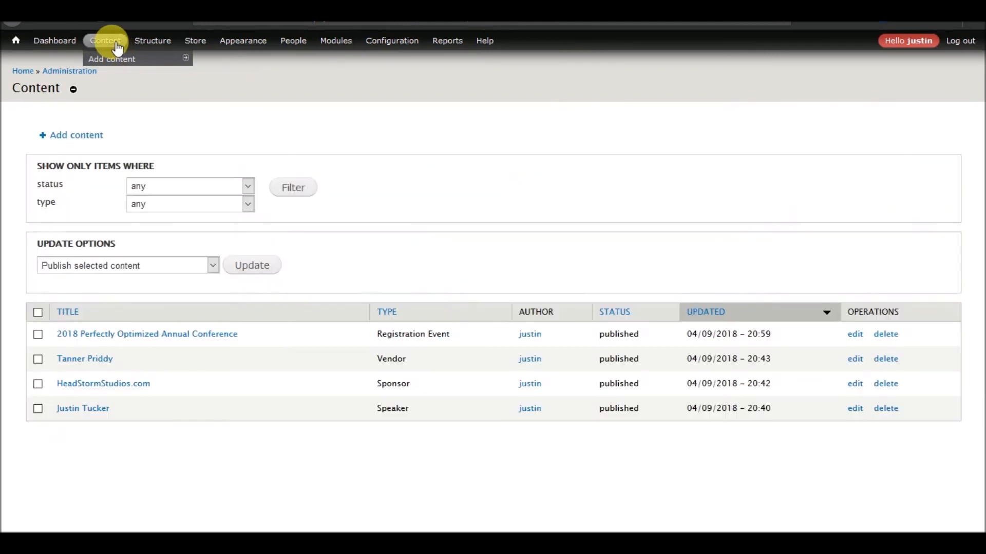
pyautogui.click(164, 341)
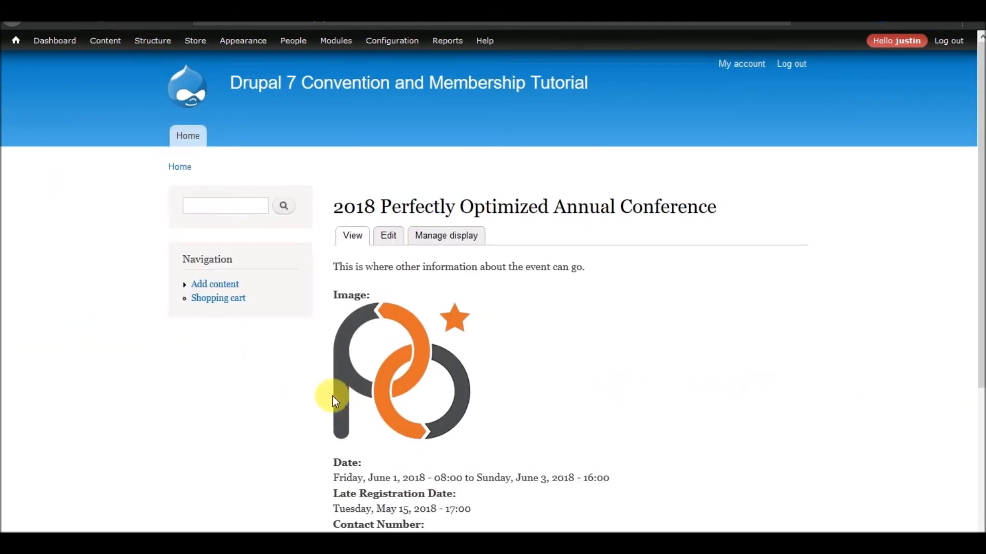